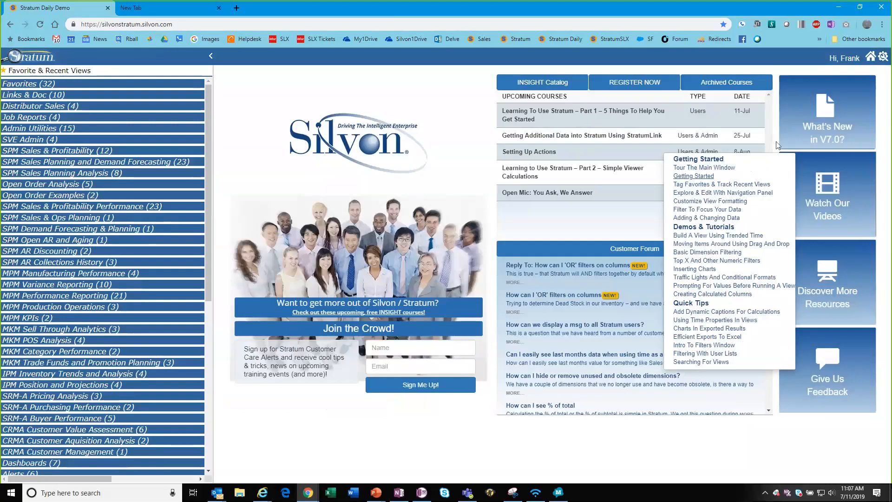
Dismiss the Watch Our Videos menu so the upcoming courses and customer forum show.
{"action": "left_click", "coordinate": [458, 92]}
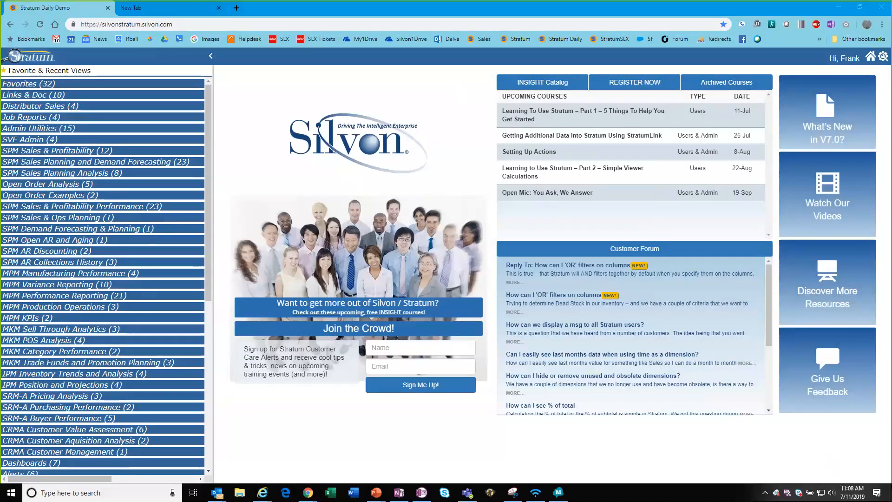
{"action": "mouse_move", "coordinate": [845, 205]}
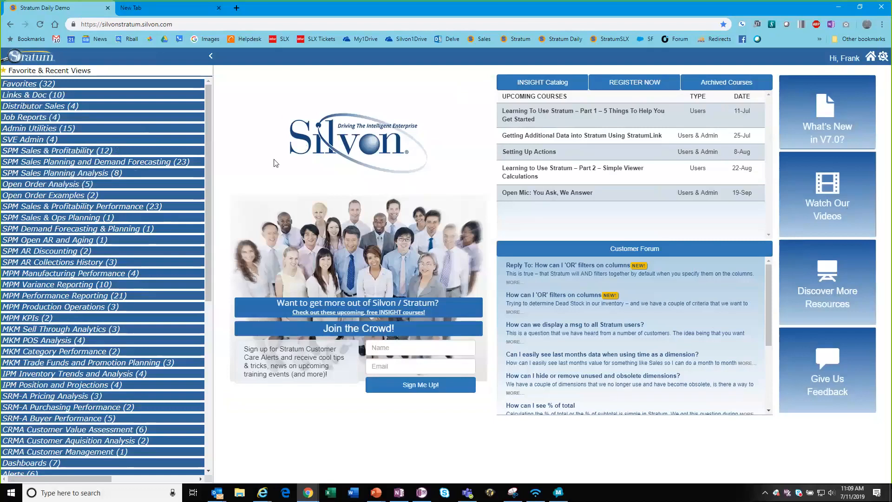
Expand SPM Sales & Profitability in the sidebar and open the Comparative Sales report.
{"action": "left_click", "coordinate": [37, 153]}
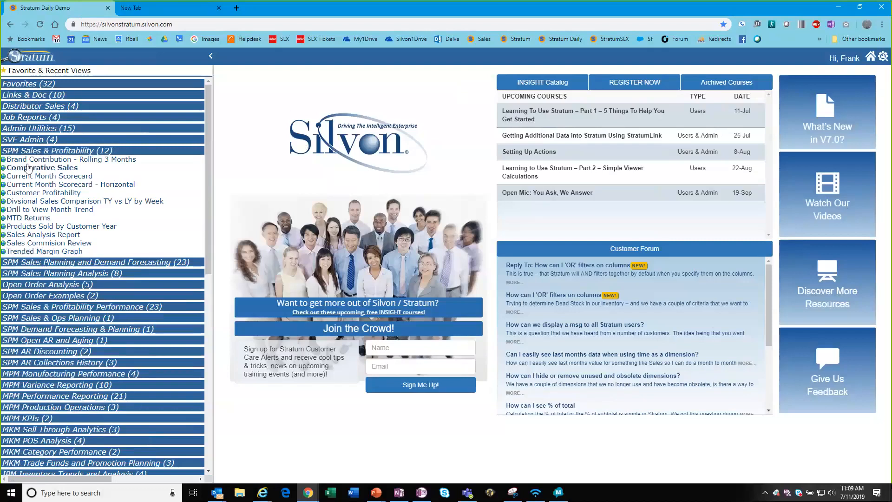
{"action": "left_click", "coordinate": [37, 150]}
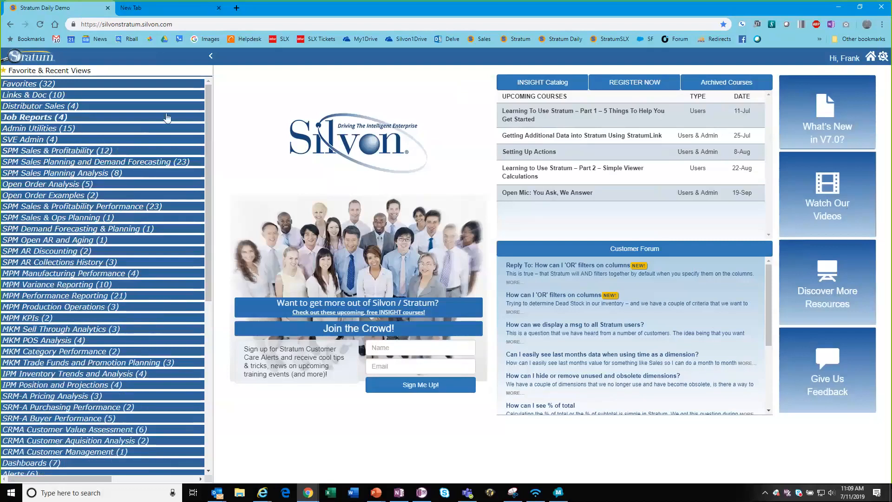
{"action": "left_click", "coordinate": [29, 84]}
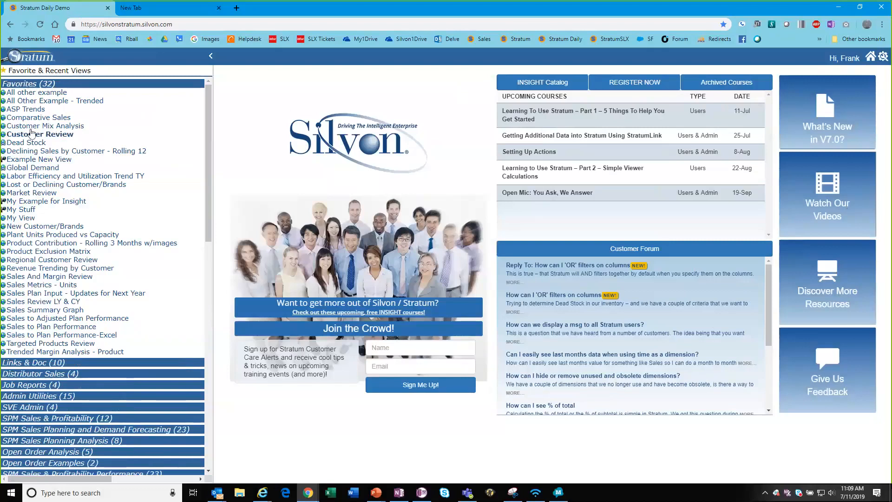
{"action": "left_click", "coordinate": [28, 84]}
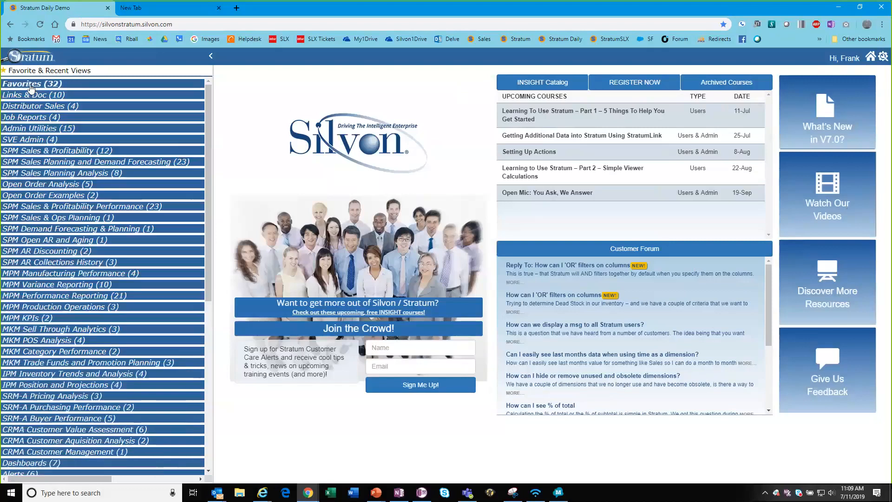
{"action": "left_click", "coordinate": [37, 151]}
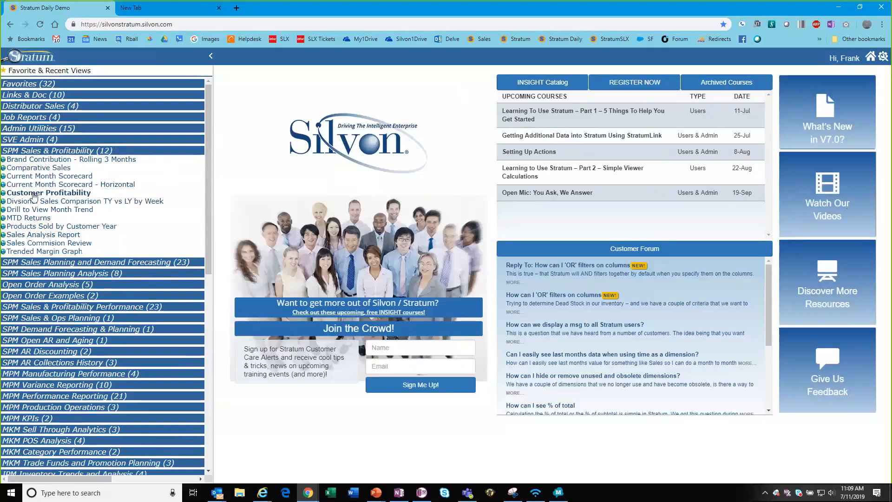
{"action": "left_click", "coordinate": [32, 170]}
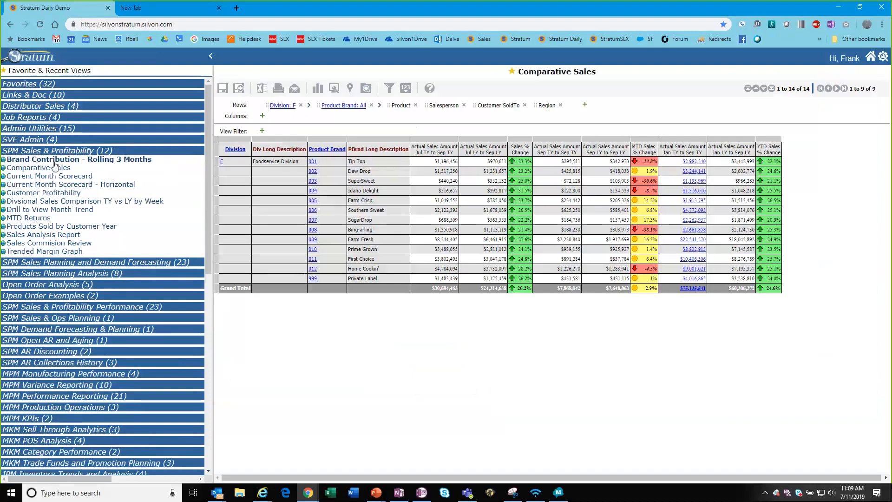
Collapse SPM Sales & Profitability and show the Favorite and Recently Used Views window.
{"action": "left_click", "coordinate": [33, 151]}
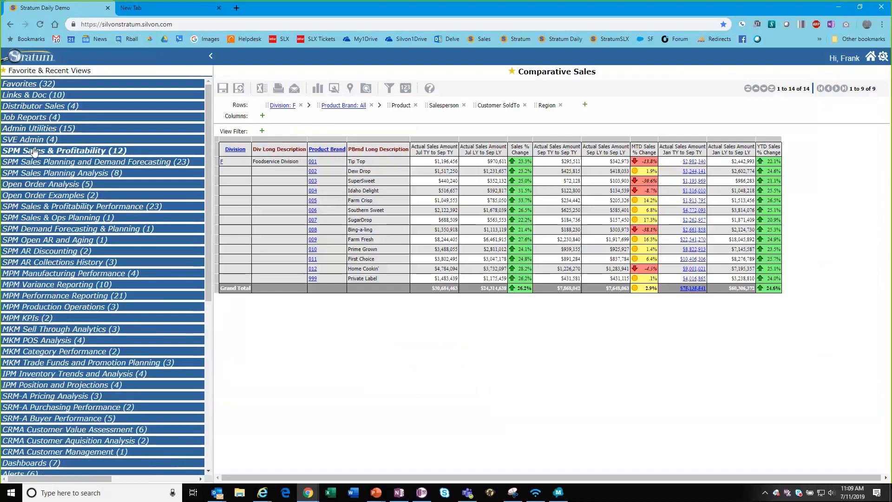
{"action": "left_click", "coordinate": [35, 71]}
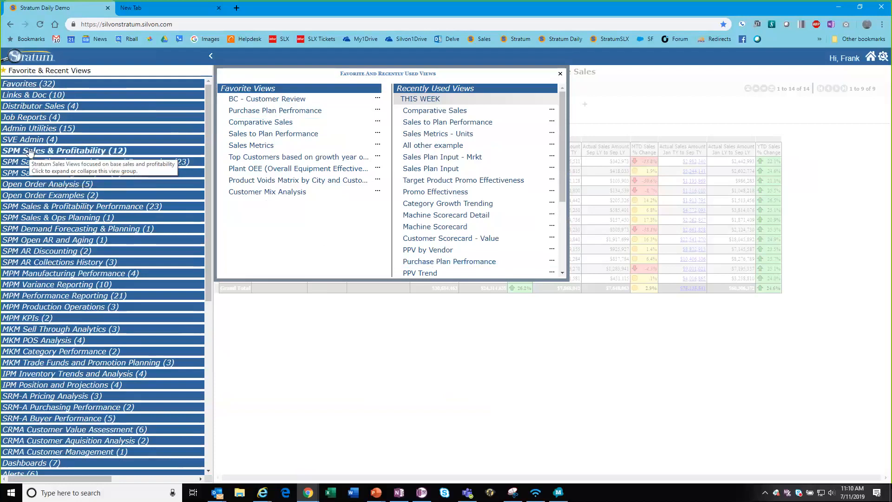
Expand Favorites and open the Sales Metrics - Units dashboard.
{"action": "left_click", "coordinate": [25, 85]}
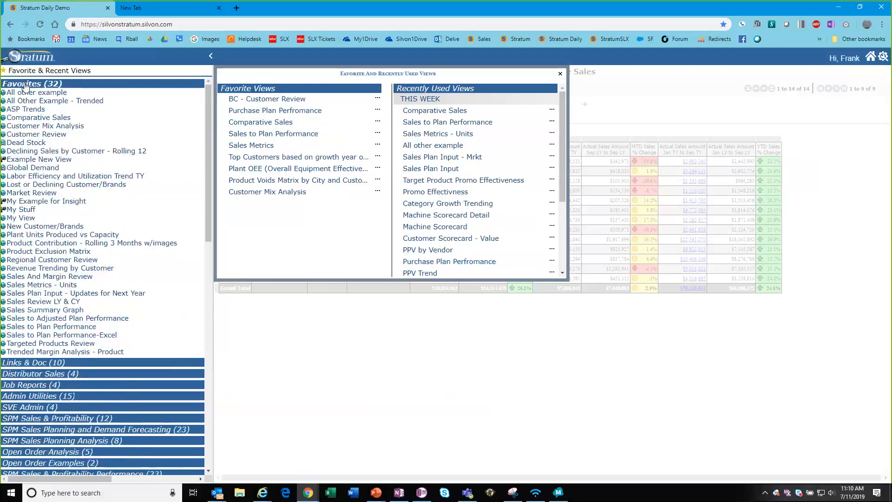
{"action": "left_click", "coordinate": [41, 292]}
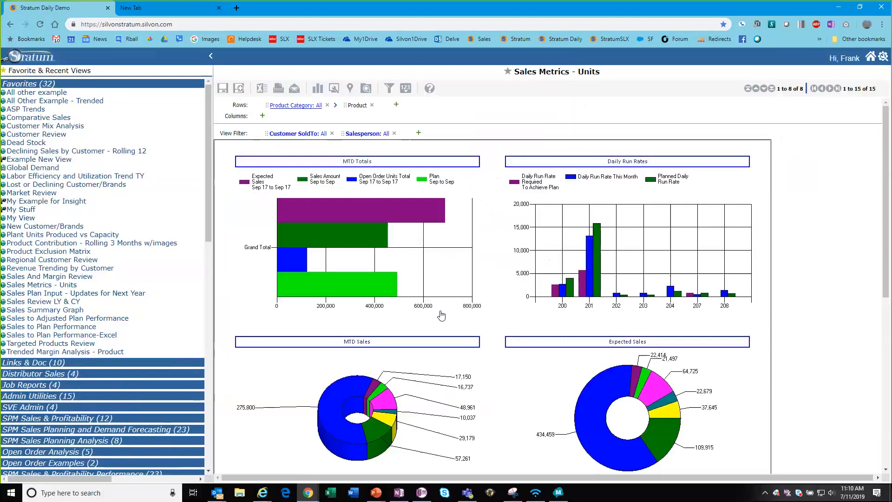
Star Sales Metrics - Units as a favorite and drag it to the end of the favorites list.
{"action": "left_click", "coordinate": [508, 72]}
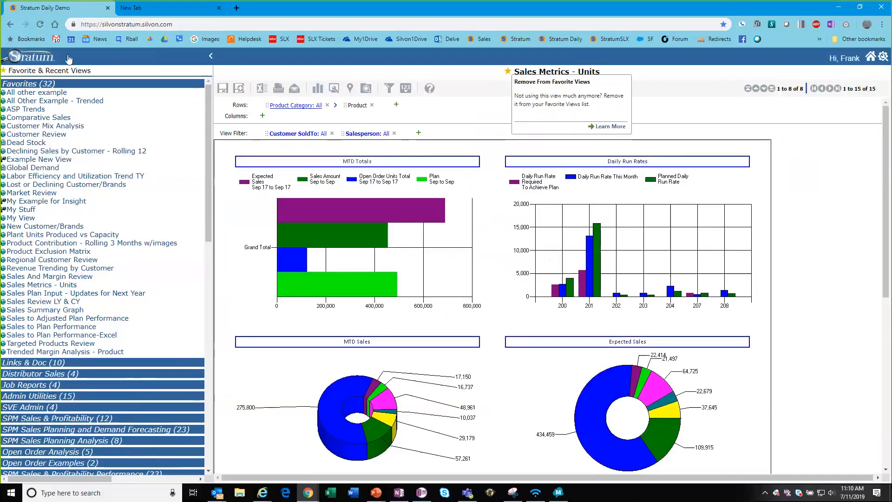
{"action": "left_click", "coordinate": [34, 84]}
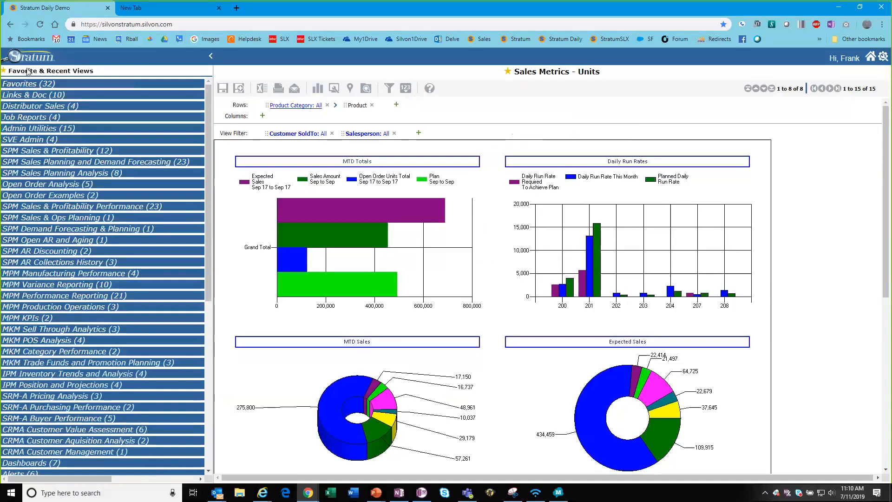
{"action": "left_click", "coordinate": [28, 72]}
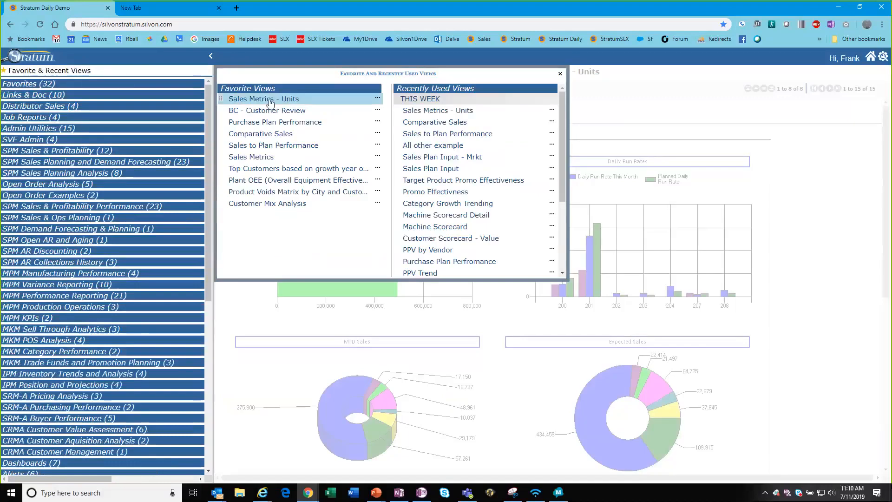
{"action": "left_click_drag", "start_coordinate": [319, 77], "coordinate": [479, 89]}
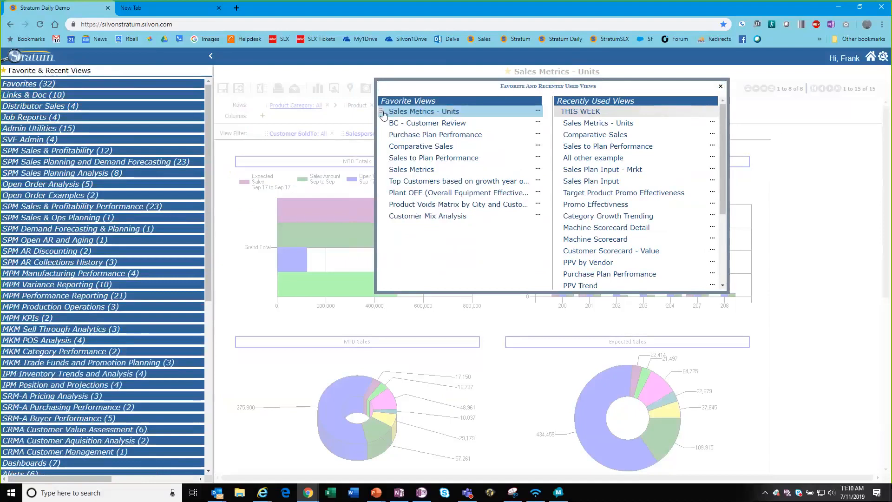
{"action": "left_click_drag", "start_coordinate": [381, 113], "coordinate": [393, 222]}
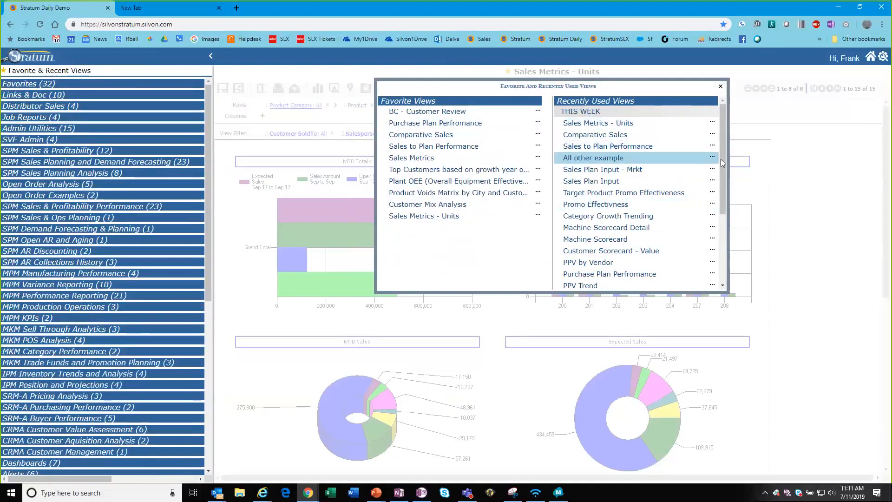
{"action": "mouse_move", "coordinate": [723, 191]}
{"action": "left_mouse_down"}
{"action": "mouse_move", "coordinate": [721, 258]}
{"action": "mouse_move", "coordinate": [721, 184]}
{"action": "left_mouse_up"}
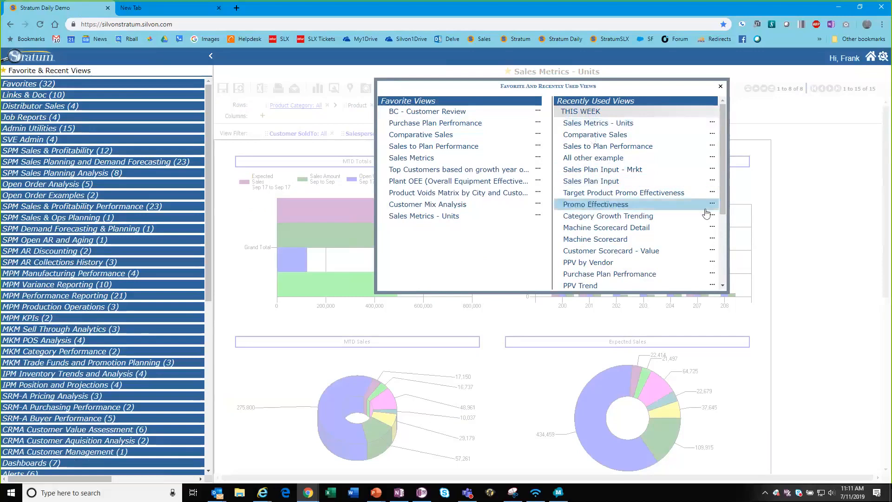
{"action": "mouse_move", "coordinate": [723, 195]}
{"action": "left_mouse_down"}
{"action": "mouse_move", "coordinate": [723, 238]}
{"action": "mouse_move", "coordinate": [723, 195]}
{"action": "left_mouse_up"}
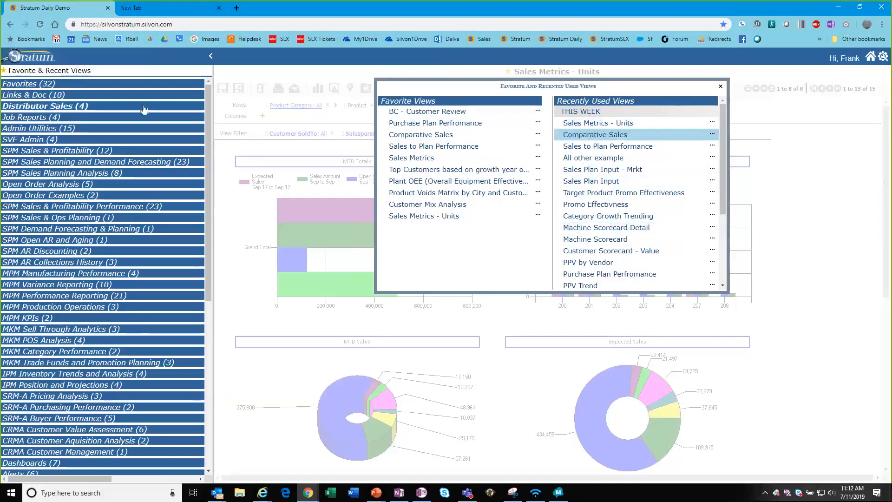
Unstar Sales Metrics - Units so it is no longer a favorite view.
{"action": "left_click", "coordinate": [45, 72]}
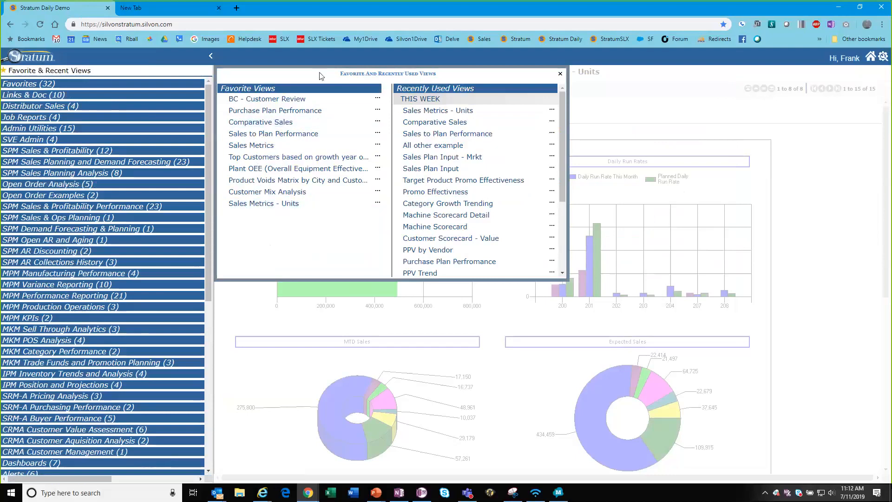
{"action": "left_click", "coordinate": [561, 74]}
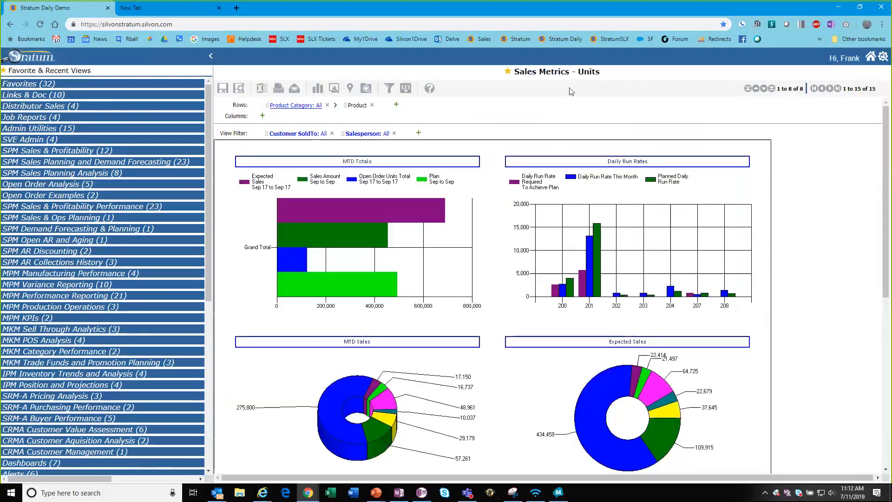
{"action": "left_click", "coordinate": [508, 73]}
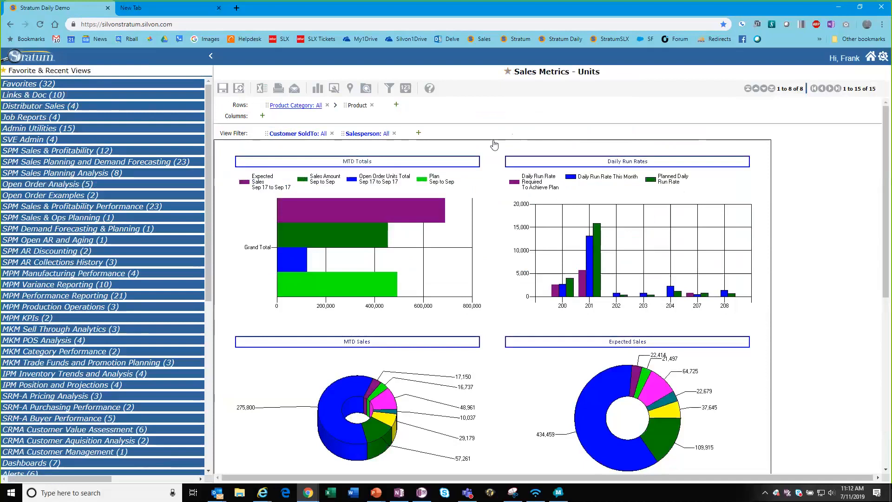
{"action": "left_click", "coordinate": [42, 69]}
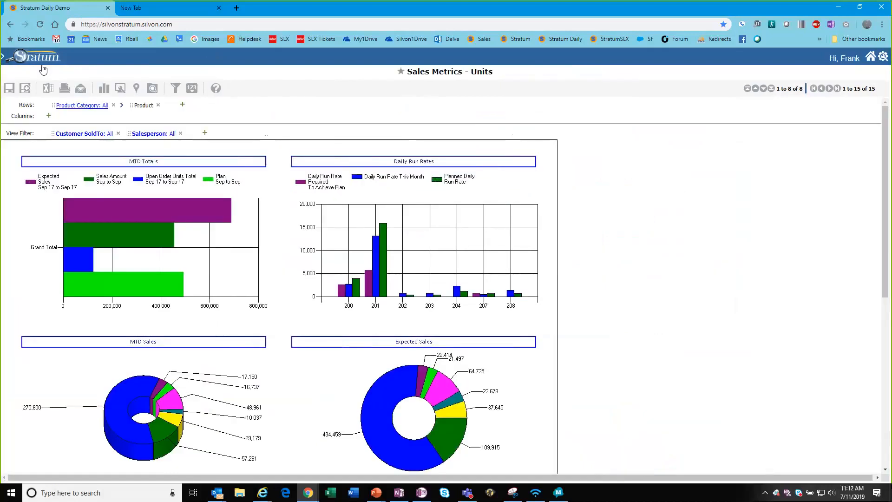
{"action": "left_click", "coordinate": [43, 69]}
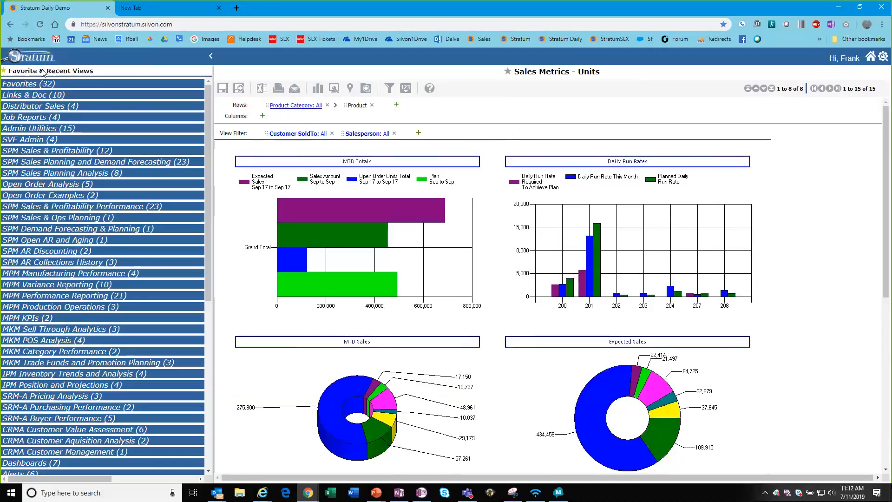
{"action": "left_click", "coordinate": [42, 71]}
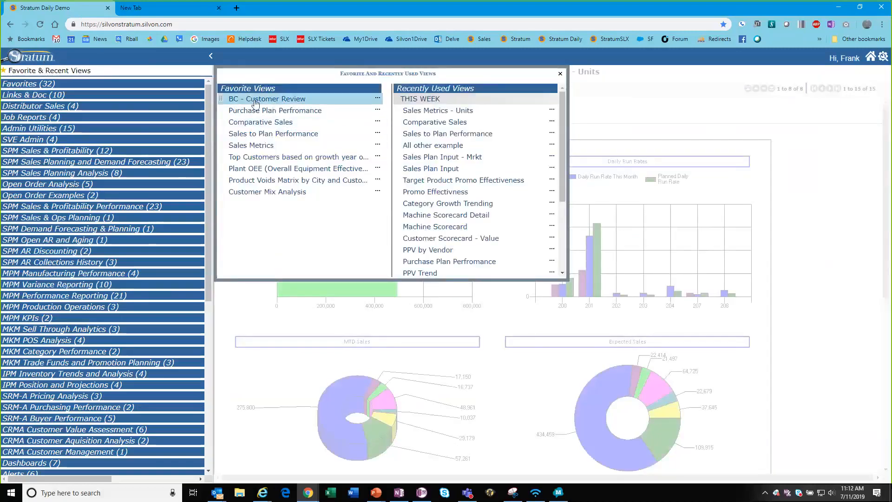
Re-add Sales Metrics - Units to favorites from the Recently Used Views list and save.
{"action": "left_click", "coordinate": [378, 100]}
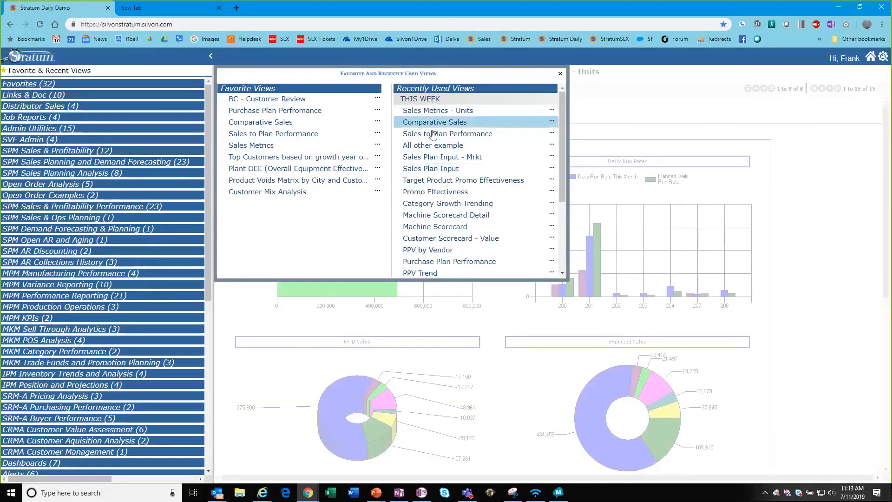
{"action": "left_click", "coordinate": [552, 109]}
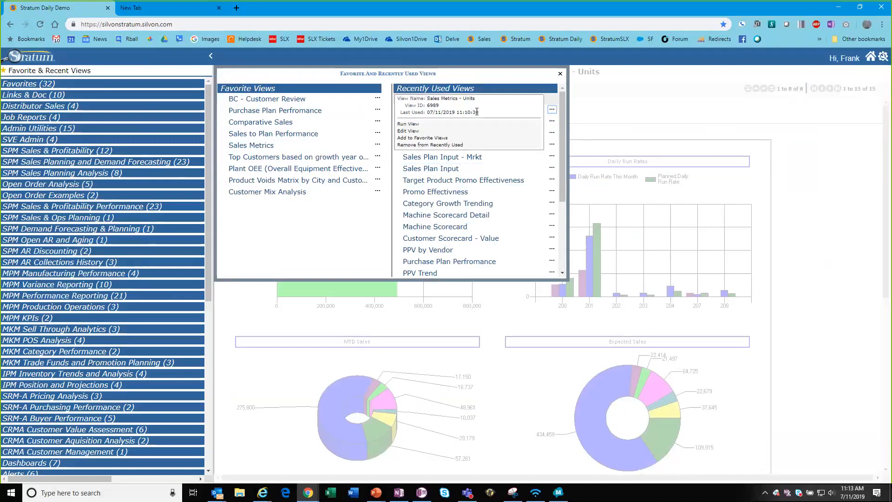
{"action": "left_click", "coordinate": [426, 138]}
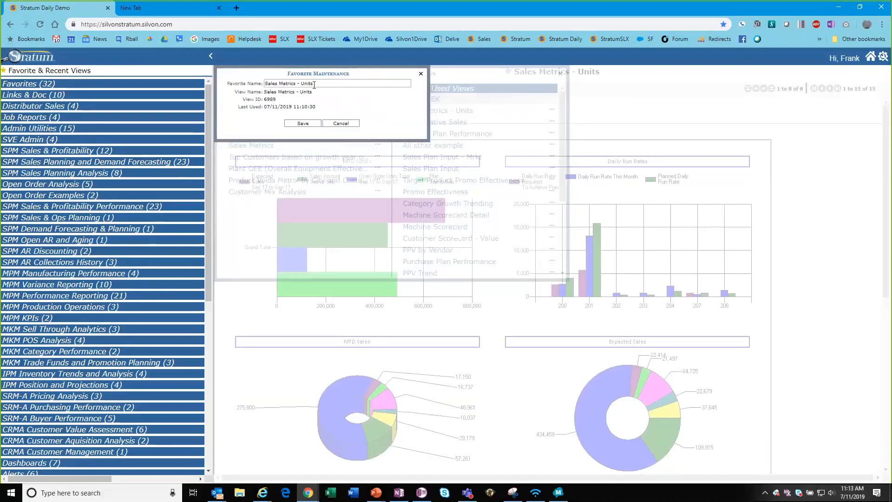
{"action": "left_click", "coordinate": [302, 123]}
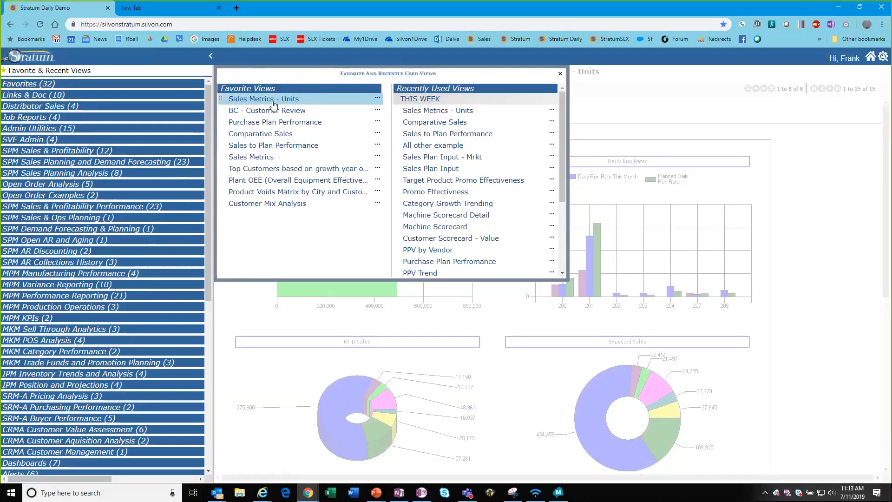
{"action": "left_click", "coordinate": [559, 73]}
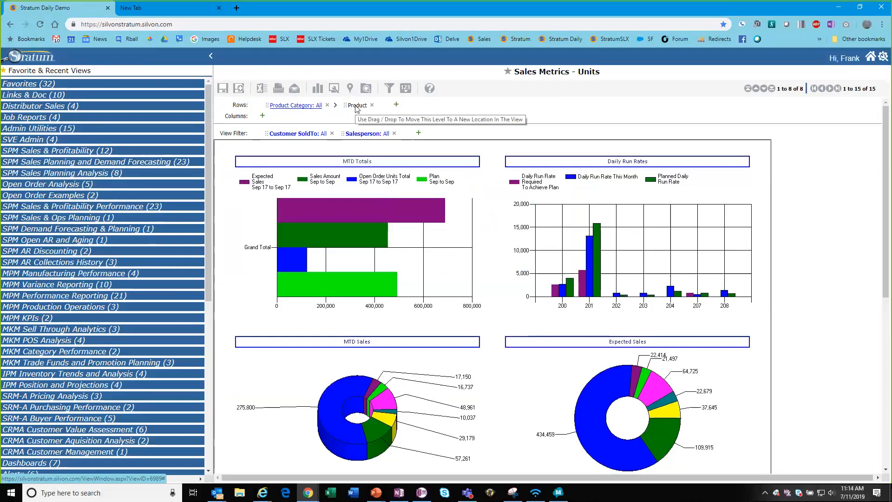
Toggle the Favorites group, then open the Favorite and Recently Used Views list.
{"action": "left_click", "coordinate": [22, 85]}
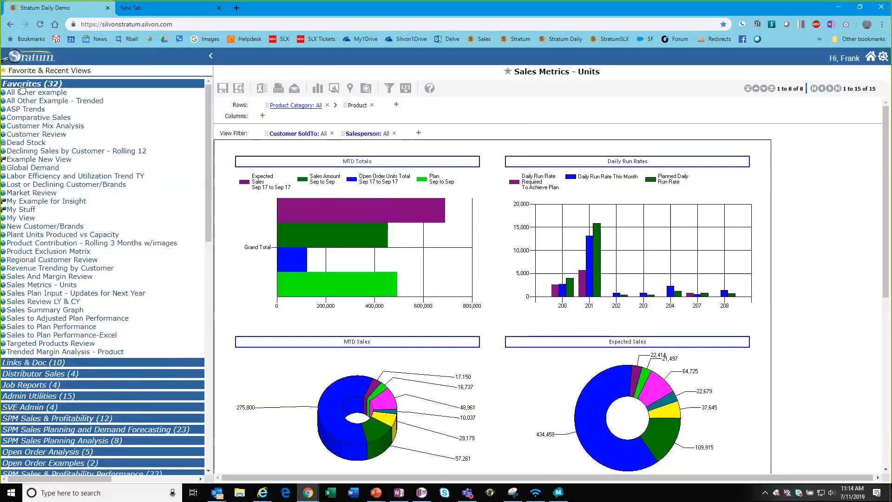
{"action": "left_click", "coordinate": [20, 85]}
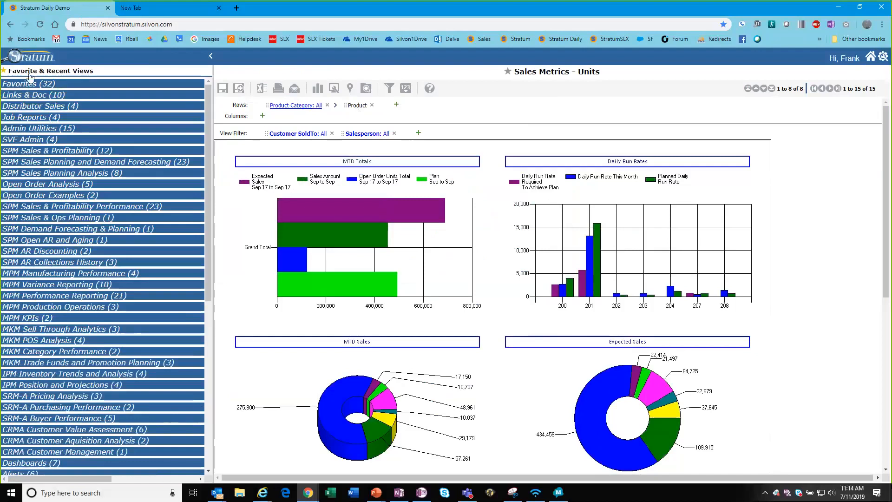
{"action": "left_click", "coordinate": [29, 74]}
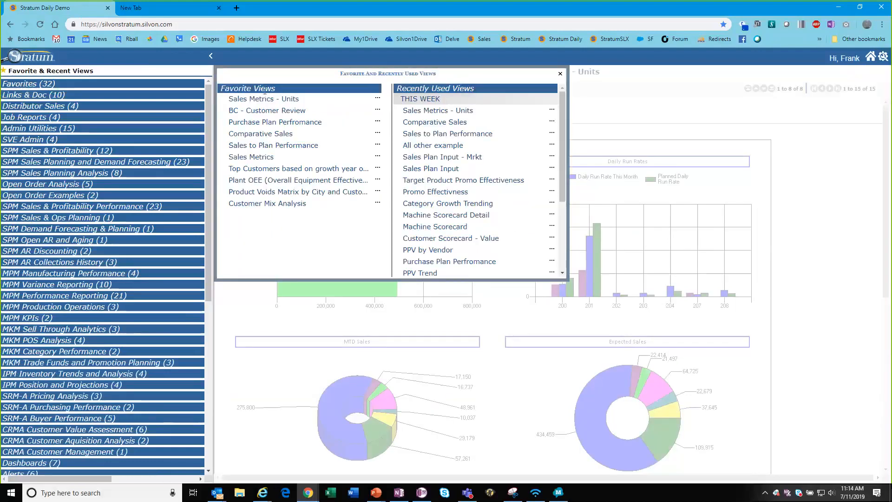
Open Comparative Sales and drill into brand 009 and Division F, returning to divisions each time.
{"action": "left_click", "coordinate": [260, 134]}
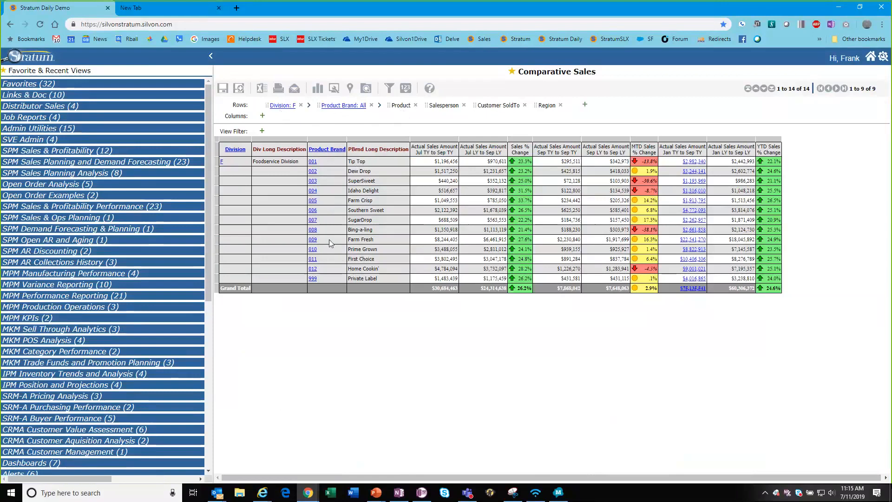
{"action": "left_click", "coordinate": [313, 239]}
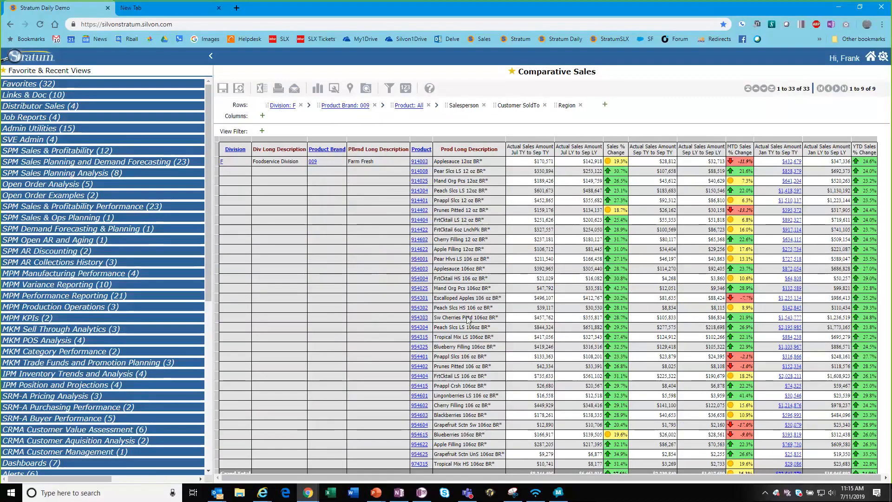
{"action": "left_click", "coordinate": [235, 150]}
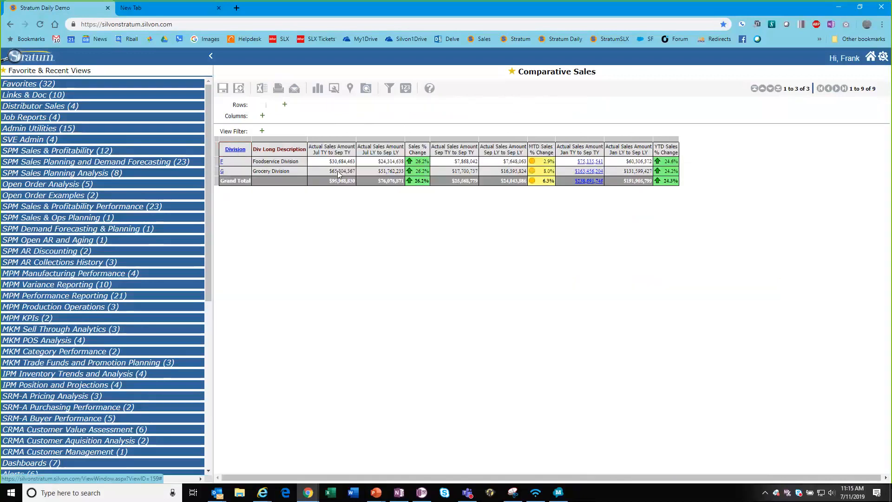
{"action": "left_click", "coordinate": [222, 162]}
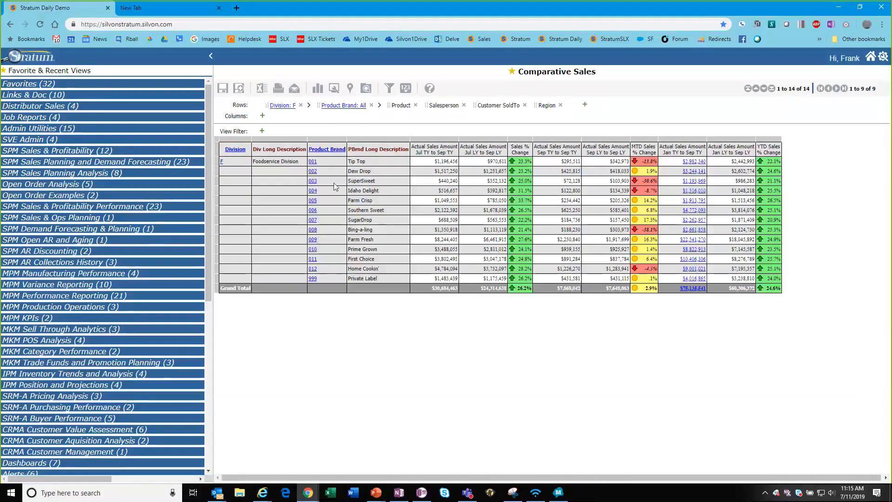
{"action": "left_click", "coordinate": [235, 150]}
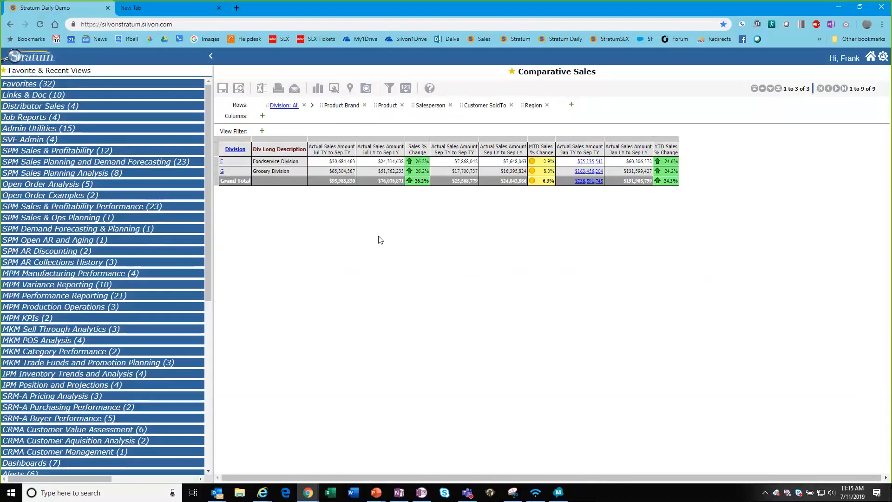
Expand all divisions into brands, check the Jul–Sep grand totals, then collapse to division rows.
{"action": "left_click", "coordinate": [285, 109]}
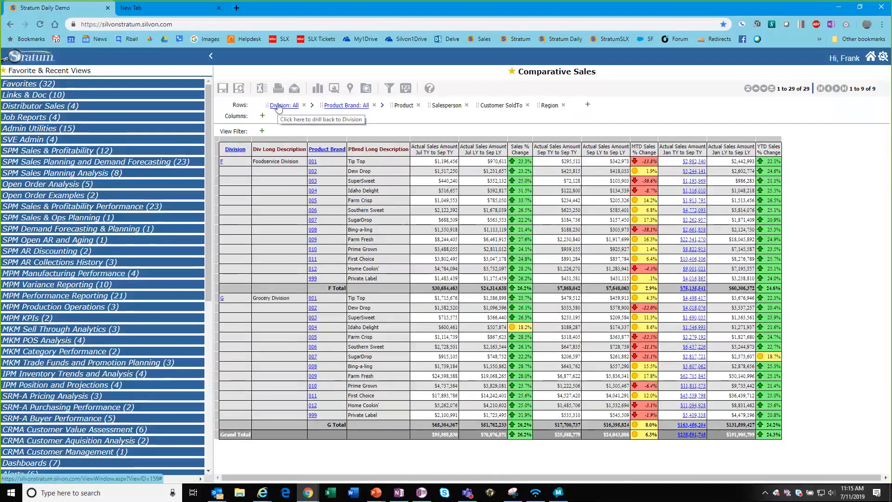
{"action": "left_click", "coordinate": [278, 106]}
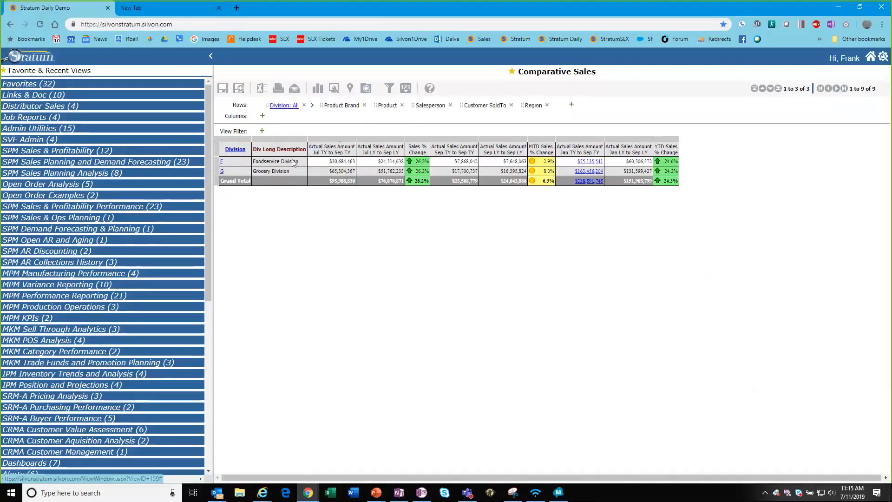
{"action": "left_click", "coordinate": [222, 161]}
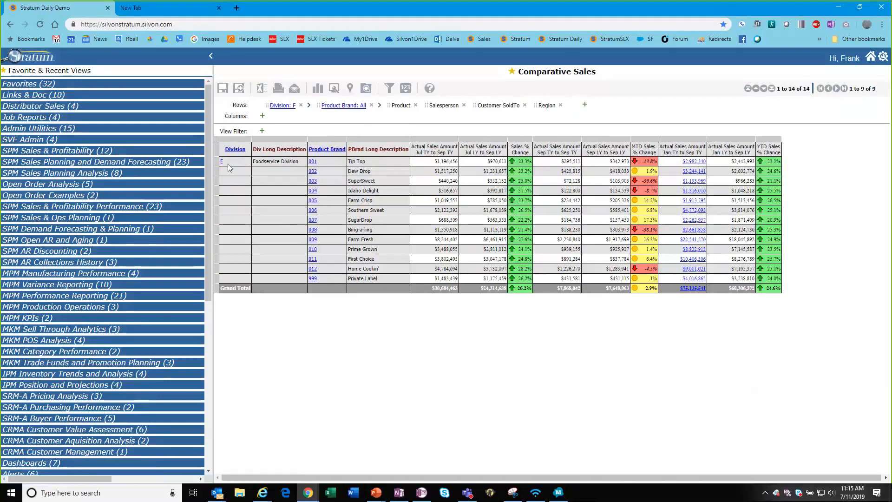
{"action": "left_click", "coordinate": [236, 151]}
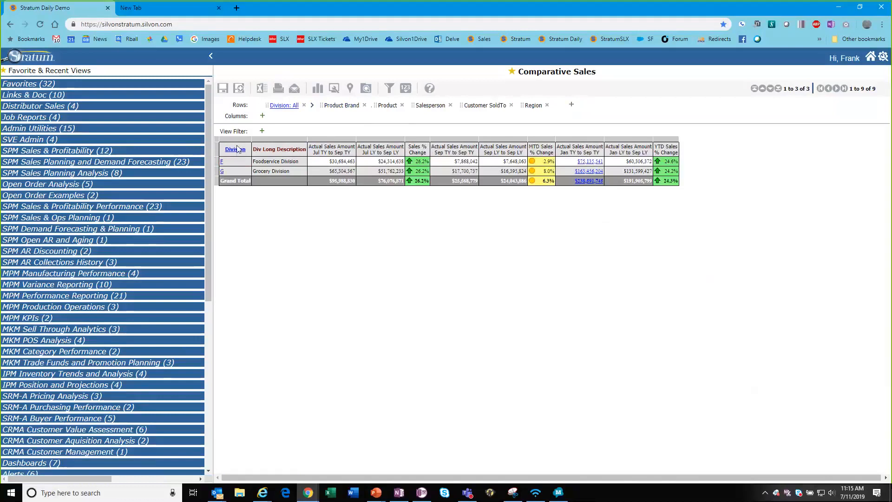
{"action": "left_click", "coordinate": [235, 151]}
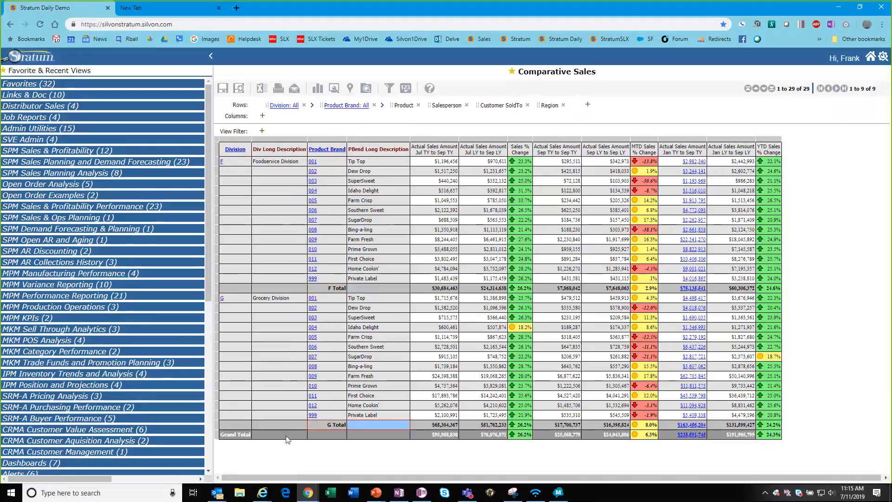
{"action": "left_click_drag", "start_coordinate": [426, 441], "coordinate": [454, 448]}
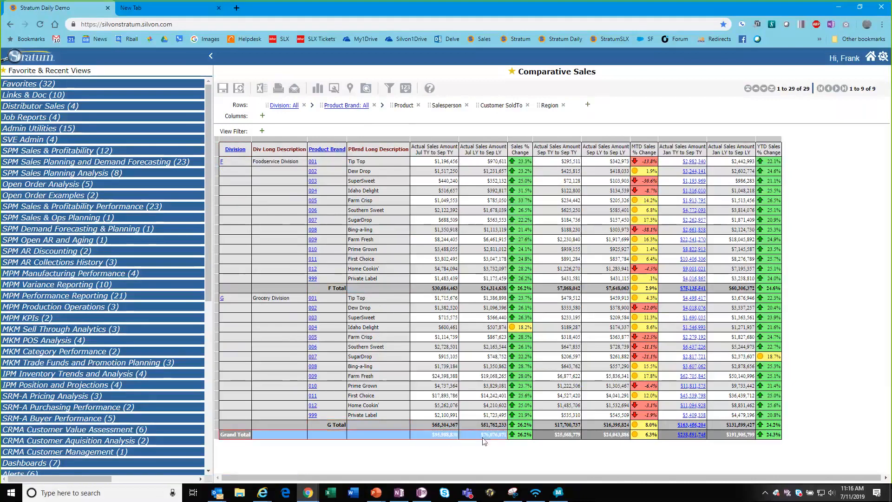
{"action": "left_click", "coordinate": [235, 150]}
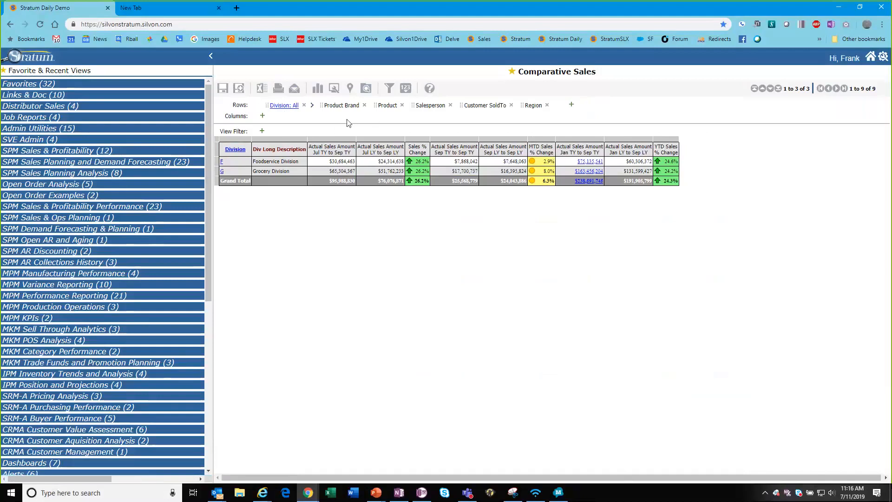
Move Division out of the rows and onto the View Filter so rows list product brands.
{"action": "left_click_drag", "start_coordinate": [283, 113], "coordinate": [251, 116]}
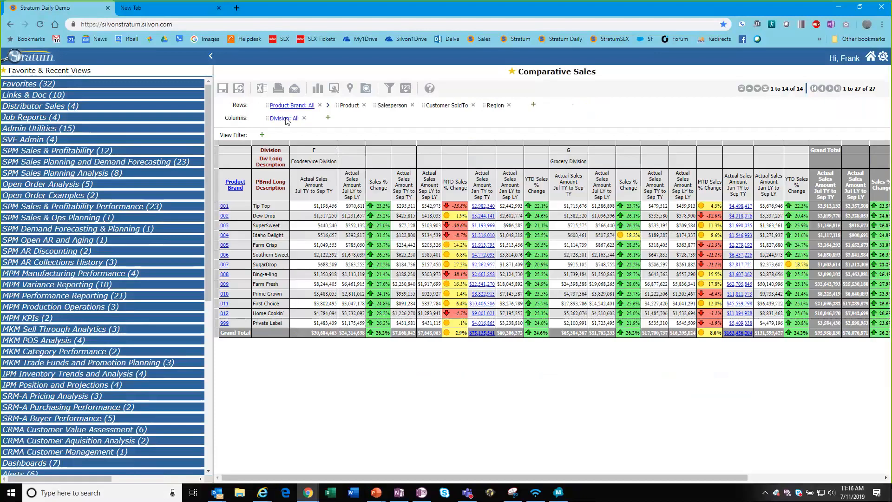
{"action": "left_click_drag", "start_coordinate": [284, 120], "coordinate": [239, 105]}
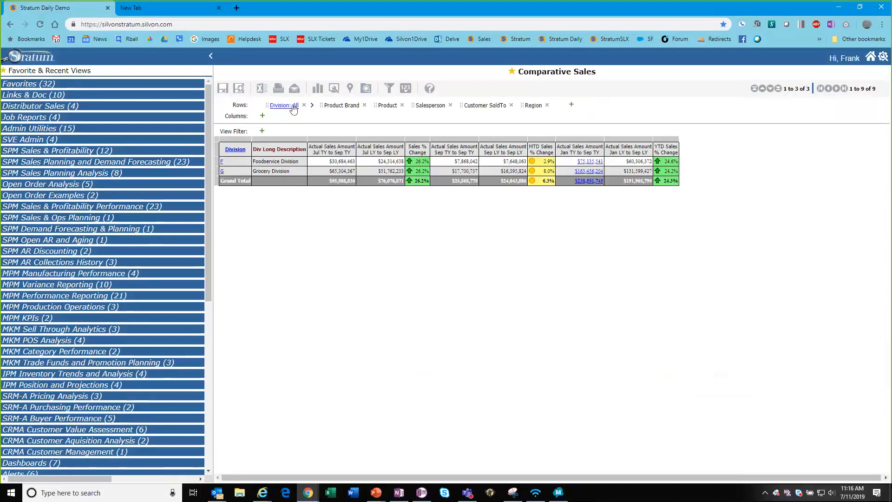
{"action": "left_click_drag", "start_coordinate": [235, 149], "coordinate": [349, 136]}
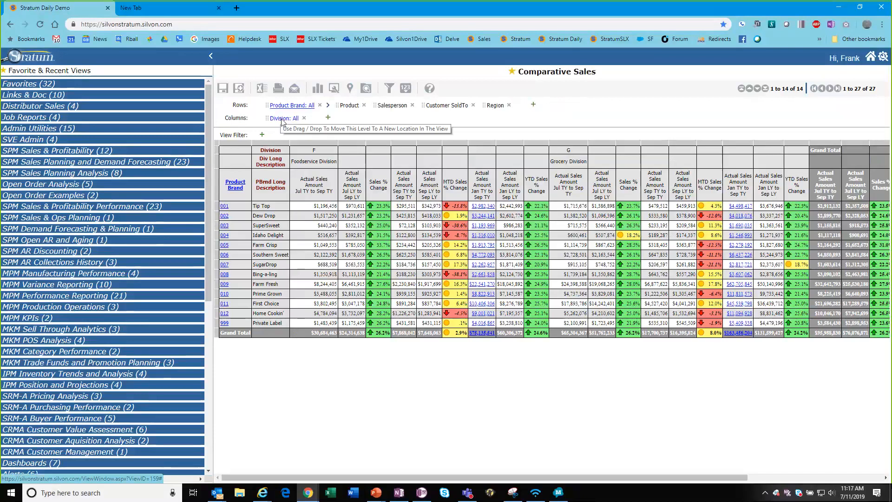
{"action": "left_click_drag", "start_coordinate": [282, 122], "coordinate": [240, 137]}
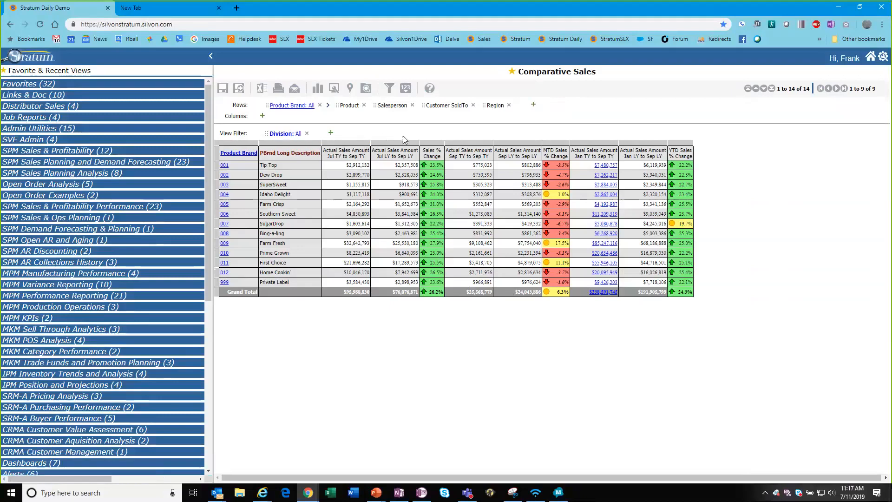
Set the Division view filter to F Foodservice Division only.
{"action": "left_click", "coordinate": [287, 135]}
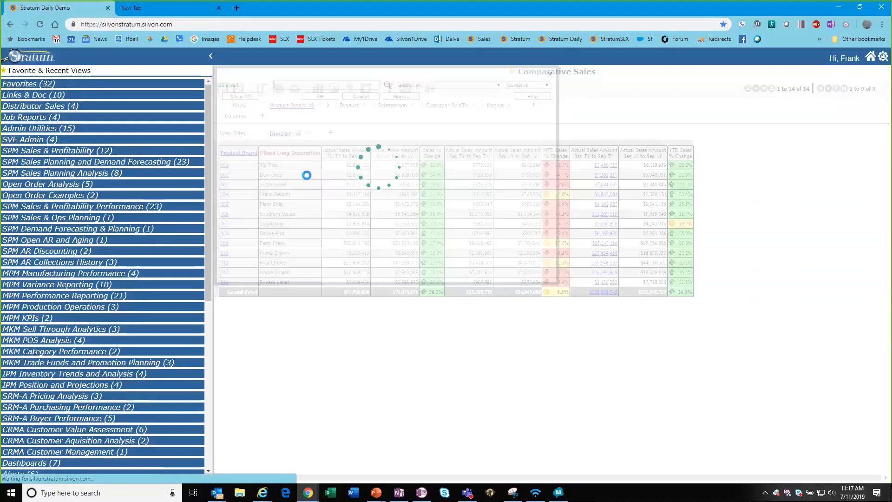
{"action": "left_click", "coordinate": [357, 130]}
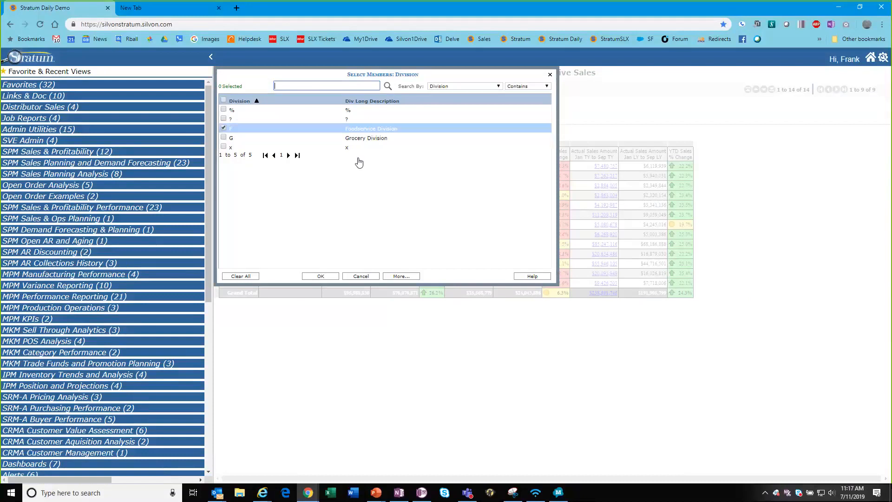
{"action": "left_click", "coordinate": [321, 276]}
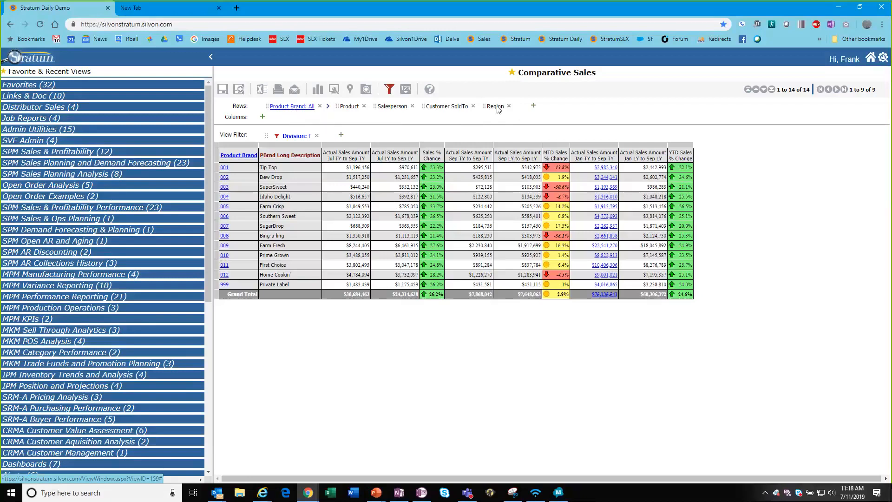
Move Region right after Product Brand and collapse the report to 13 brand totals.
{"action": "left_click_drag", "start_coordinate": [498, 108], "coordinate": [332, 108]}
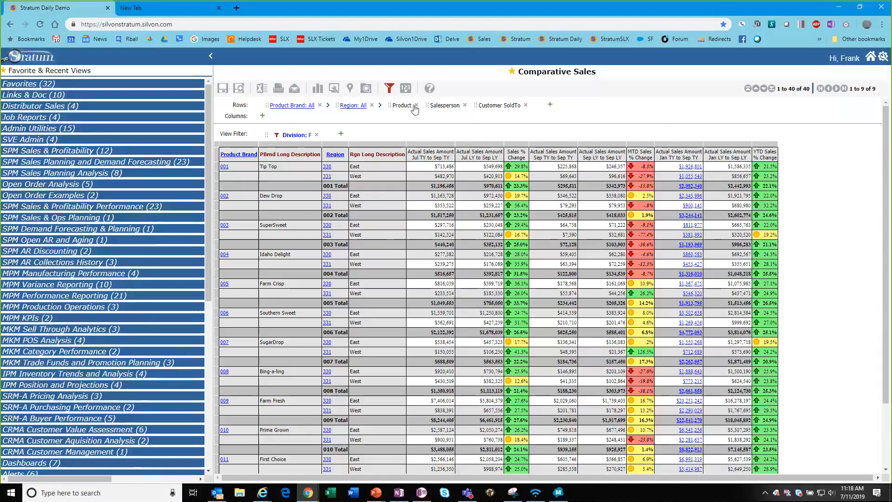
{"action": "left_click", "coordinate": [294, 106]}
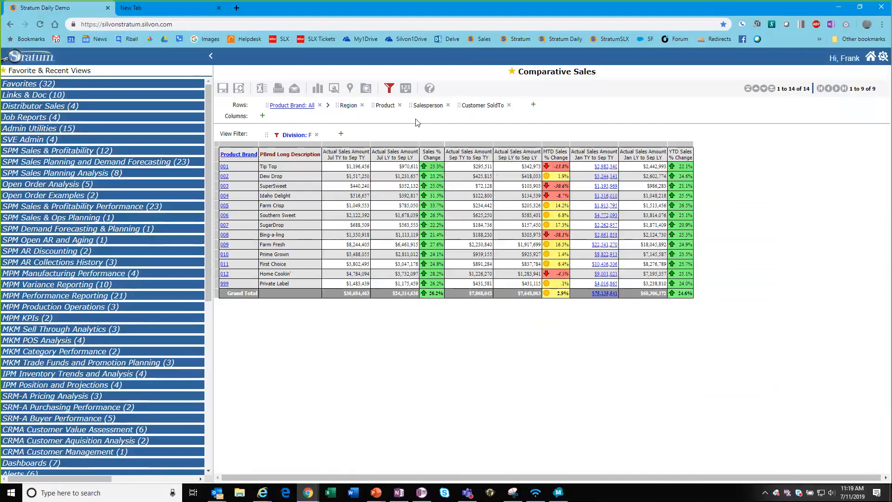
Add the Distribution Channel hierarchy and move it into the columns as Direct, Broker and Wholesaler.
{"action": "left_click", "coordinate": [533, 106]}
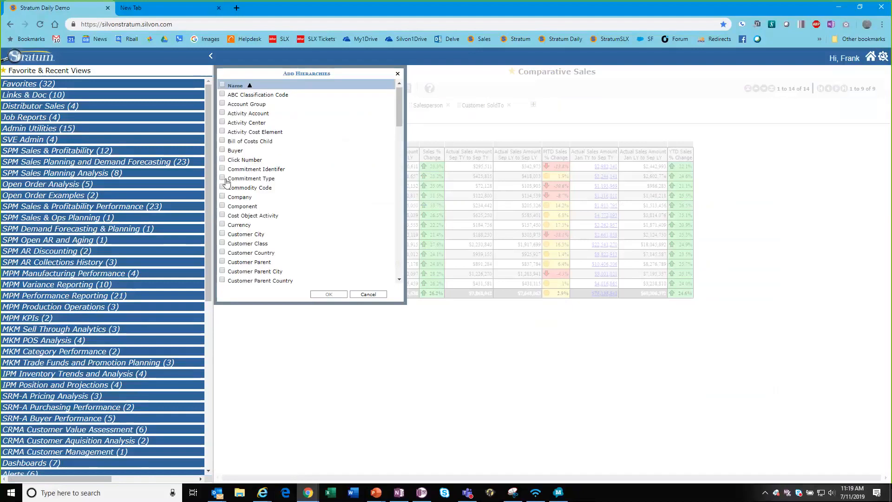
{"action": "scroll", "coordinate": [305, 210], "scroll_direction": "down", "scroll_amount": 5}
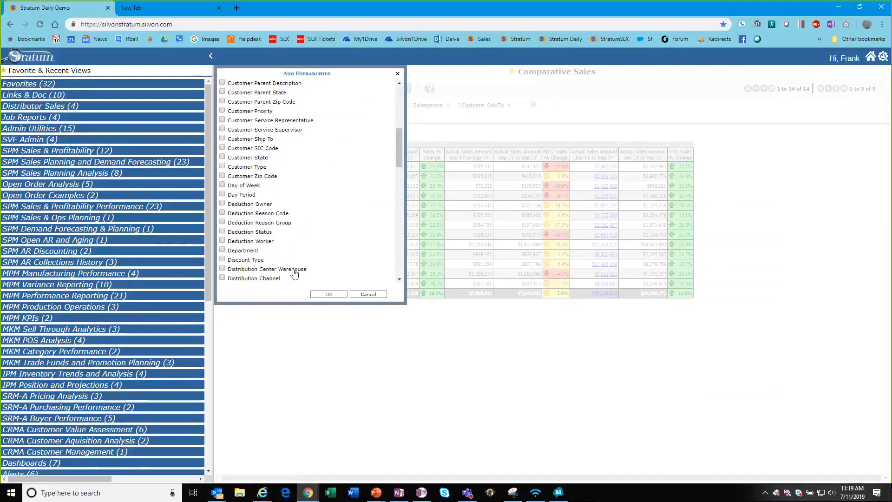
{"action": "left_click", "coordinate": [321, 279]}
{"action": "left_click", "coordinate": [328, 294]}
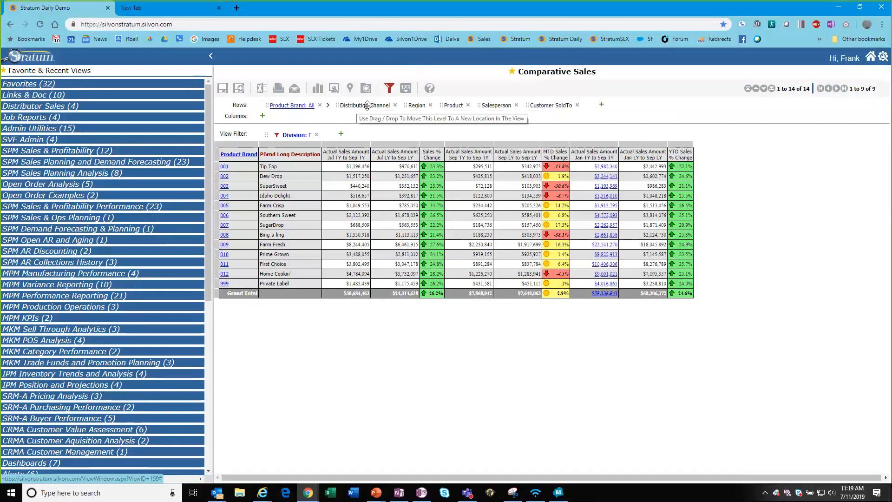
{"action": "left_click", "coordinate": [232, 156]}
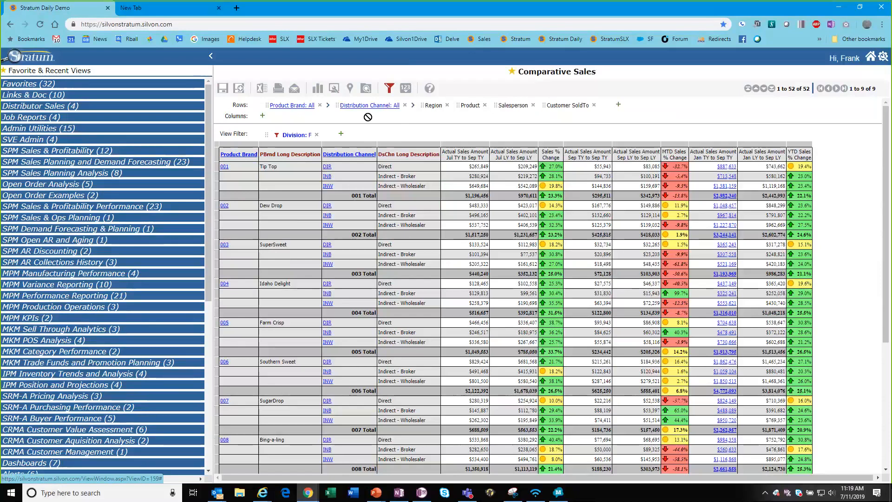
{"action": "left_click_drag", "start_coordinate": [370, 106], "coordinate": [244, 120]}
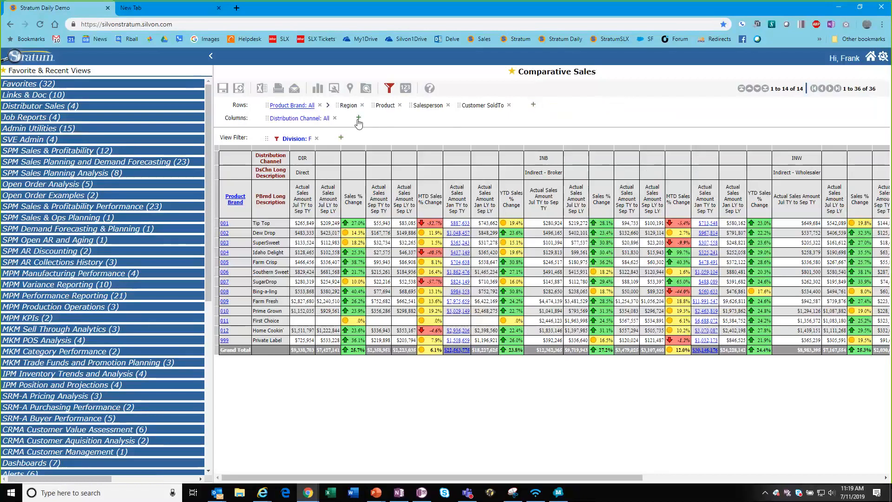
Remove Salesperson from the rows and cancel the Add Hierarchies list without adding anything.
{"action": "left_click", "coordinate": [448, 107]}
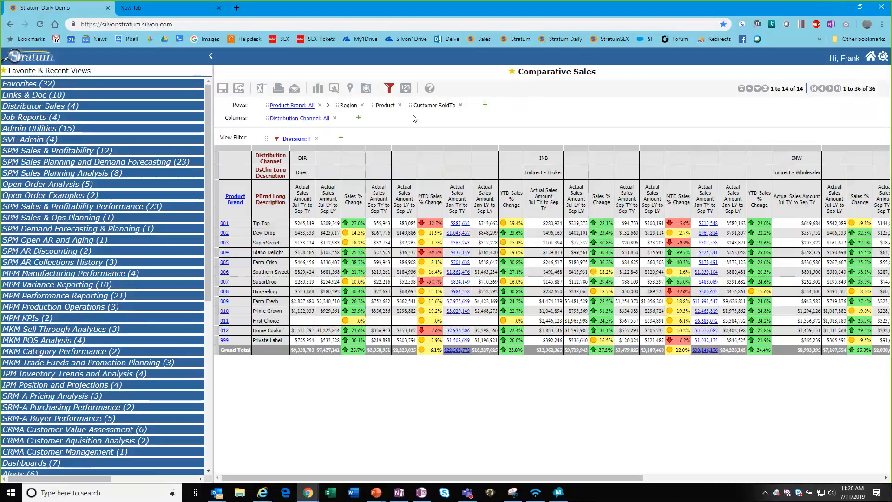
{"action": "left_click", "coordinate": [485, 105]}
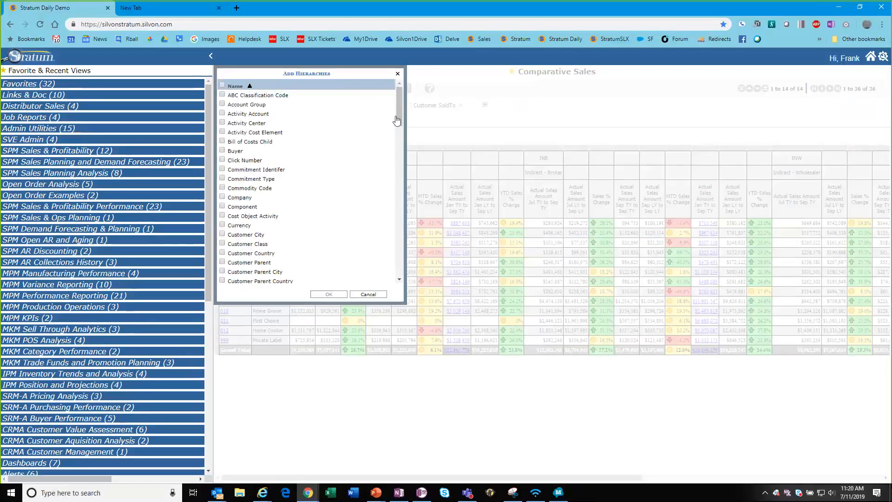
{"action": "left_click_drag", "start_coordinate": [399, 104], "coordinate": [394, 240]}
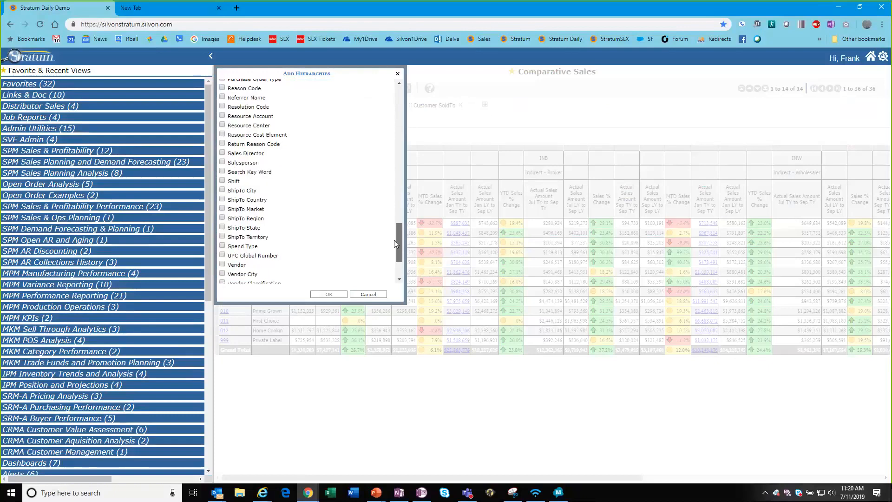
{"action": "left_click", "coordinate": [368, 294]}
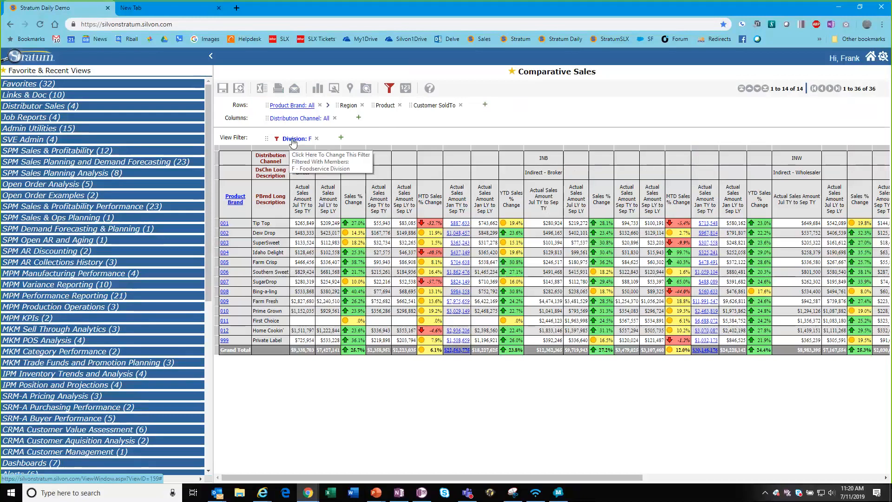
In the filters overview, select 330 East as the Region filter value.
{"action": "left_click", "coordinate": [390, 90]}
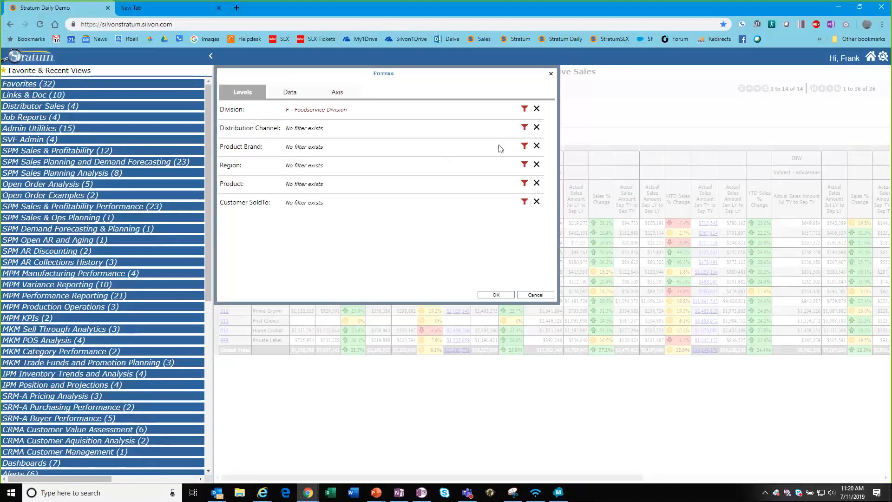
{"action": "left_click_drag", "start_coordinate": [233, 183], "coordinate": [244, 182]}
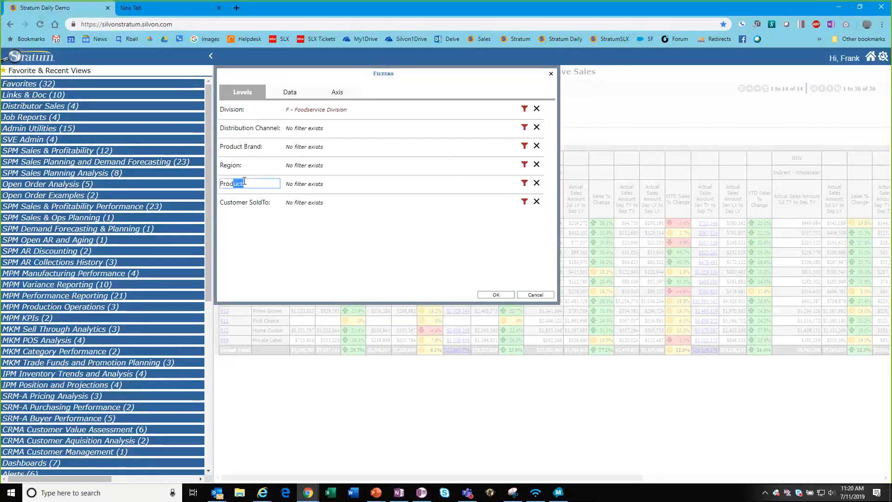
{"action": "left_click", "coordinate": [524, 164]}
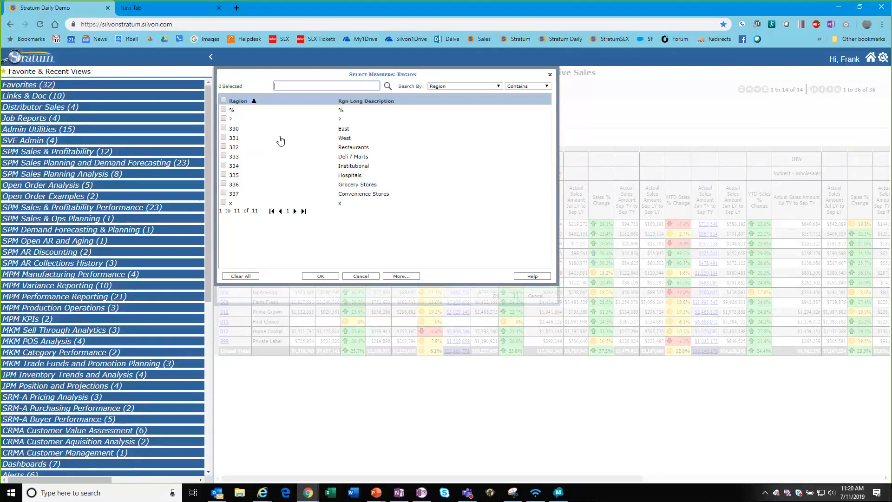
{"action": "left_click", "coordinate": [342, 129]}
{"action": "left_click", "coordinate": [320, 277]}
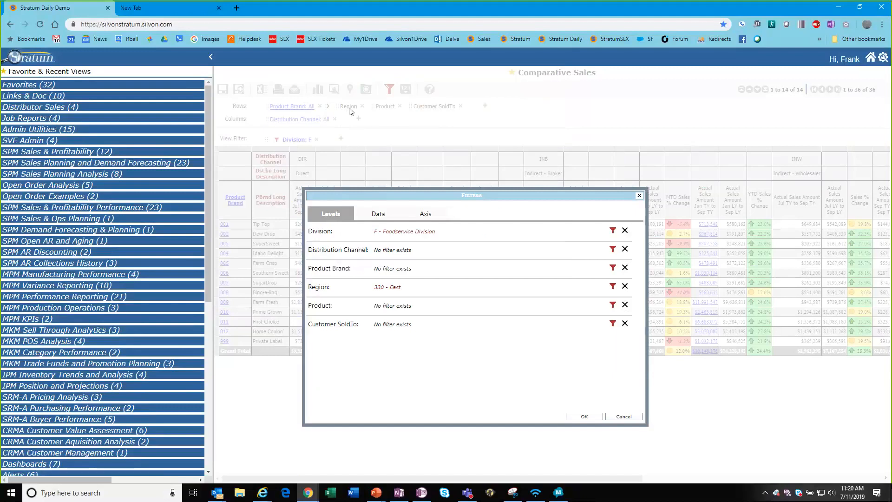
Apply the Division F and Region 330 filters, and move Distribution Channel into the rows after Product.
{"action": "left_click_drag", "start_coordinate": [419, 195], "coordinate": [345, 74]}
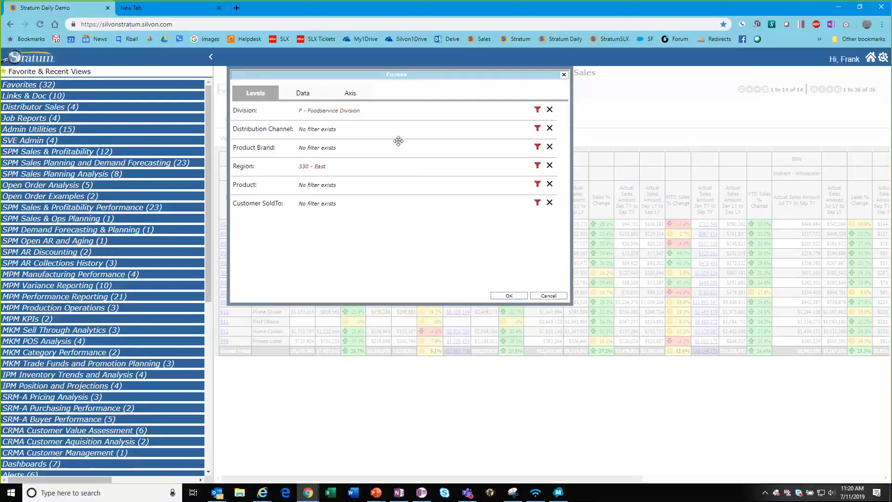
{"action": "left_click", "coordinate": [510, 297]}
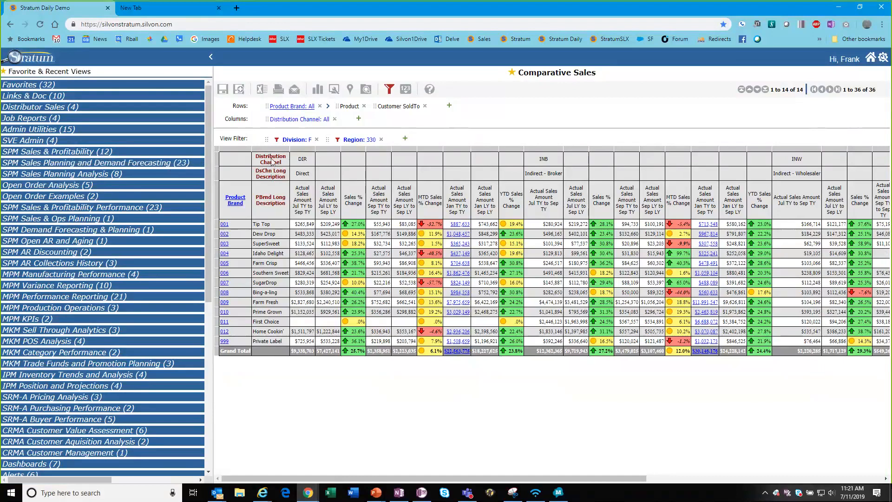
{"action": "left_click_drag", "start_coordinate": [272, 161], "coordinate": [369, 107]}
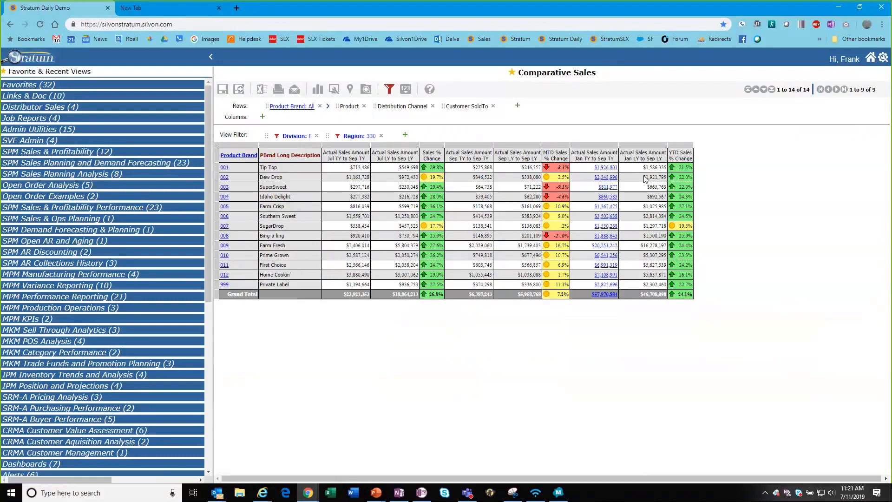
Select the Jul TY to Sep TY and Jul LY to Sep LY sales column headers.
{"action": "left_click", "coordinate": [353, 158]}
{"action": "left_click", "coordinate": [396, 149]}
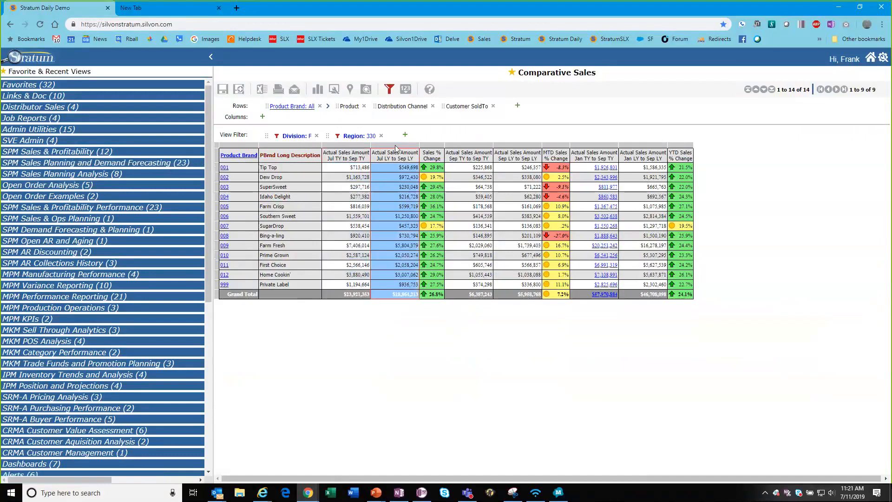
{"action": "left_click", "coordinate": [469, 149]}
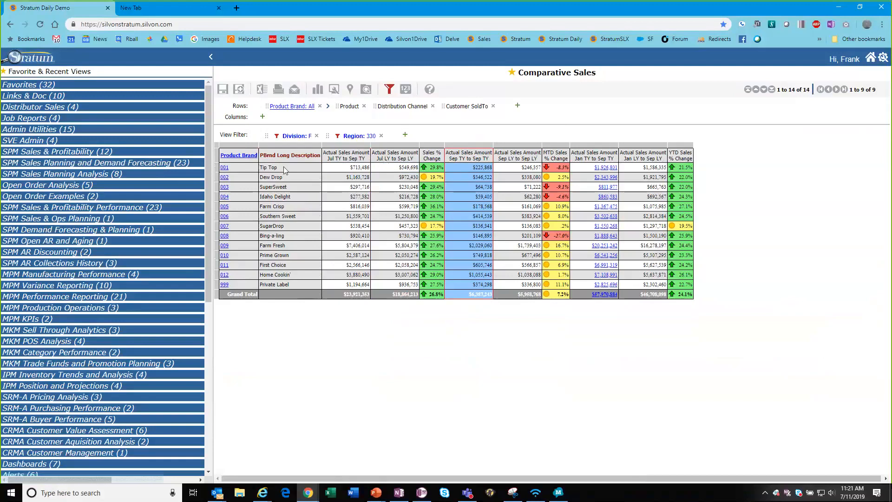
{"action": "left_click", "coordinate": [350, 151]}
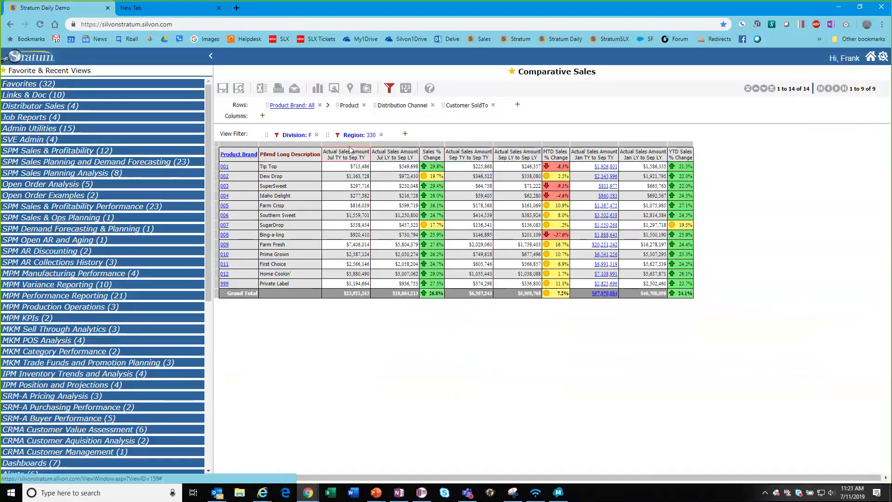
{"action": "left_click", "coordinate": [350, 148]}
{"action": "left_click", "coordinate": [384, 149]}
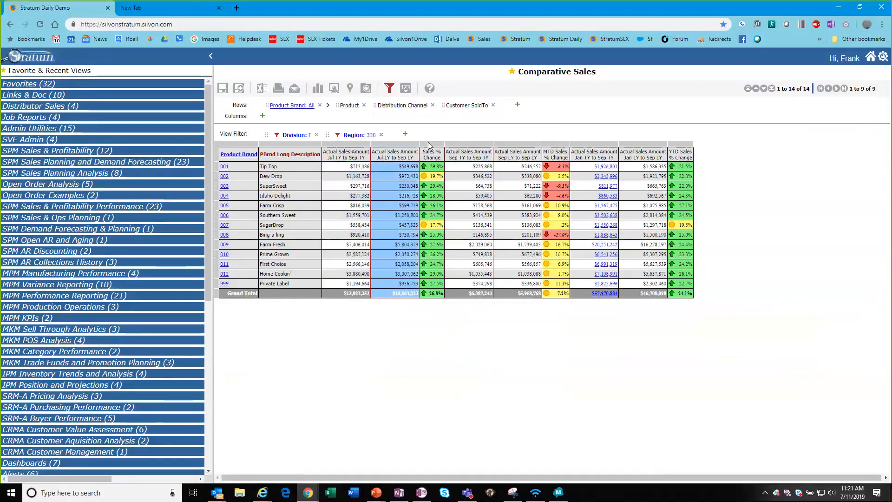
{"action": "left_click", "coordinate": [365, 149]}
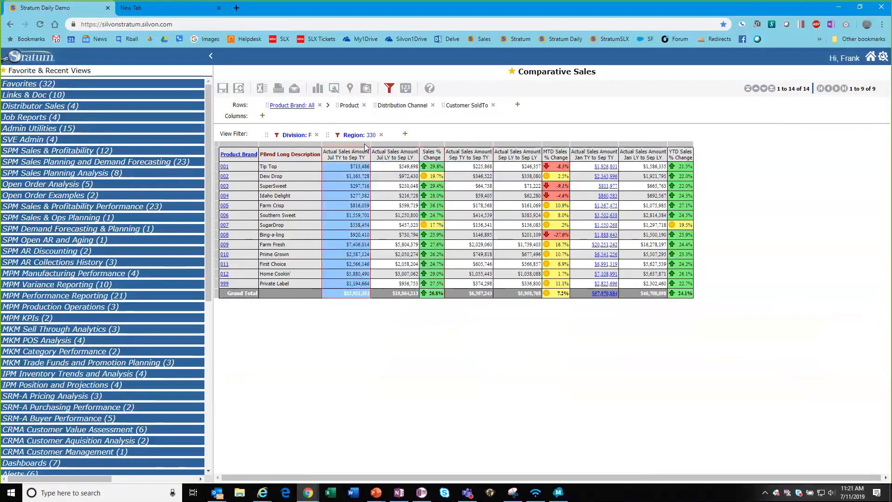
{"action": "left_click", "coordinate": [397, 148]}
{"action": "left_click", "coordinate": [359, 147]}
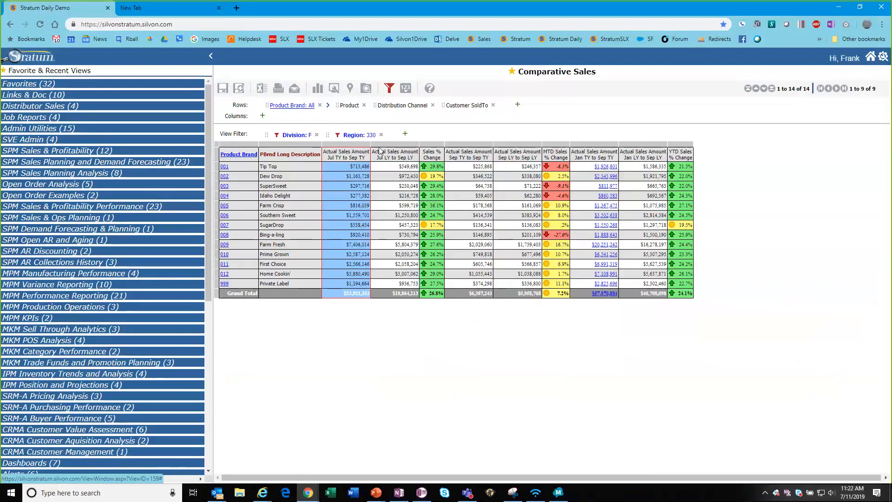
Set both the Jul TY–Sep TY and Jul LY–Sep LY measures to start 5 Months Ago.
{"action": "left_click", "coordinate": [347, 158]}
{"action": "left_click", "coordinate": [347, 159]}
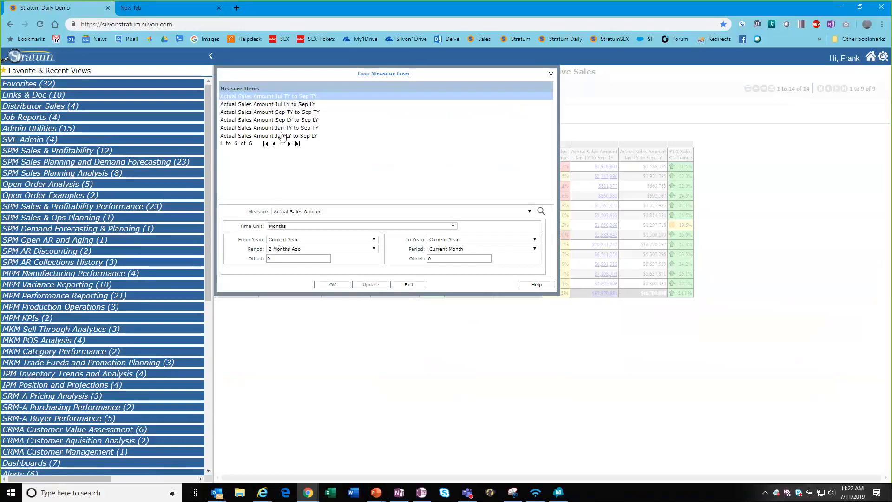
{"action": "left_click", "coordinate": [268, 104], "text": "ctrl"}
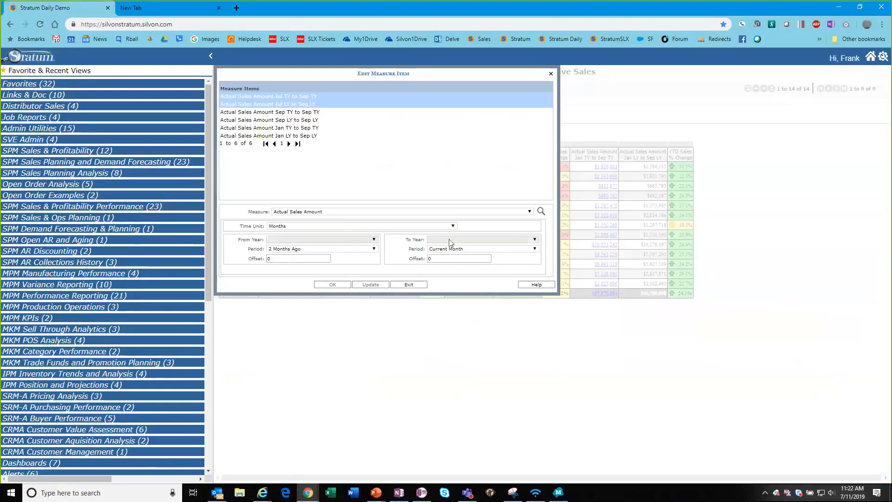
{"action": "left_click", "coordinate": [291, 250]}
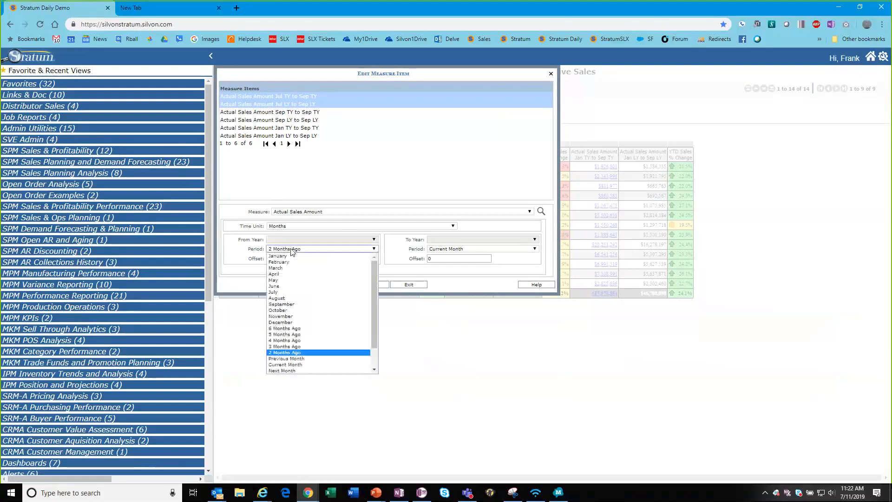
{"action": "left_click", "coordinate": [300, 335]}
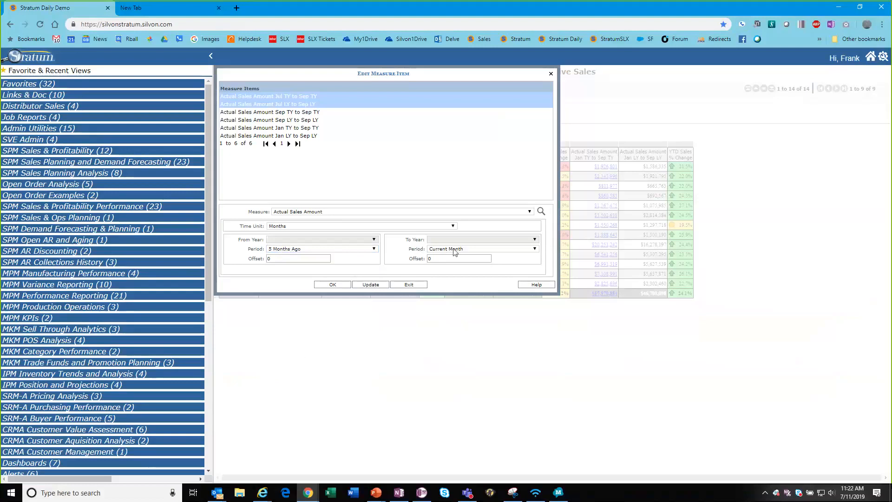
{"action": "left_click", "coordinate": [336, 285]}
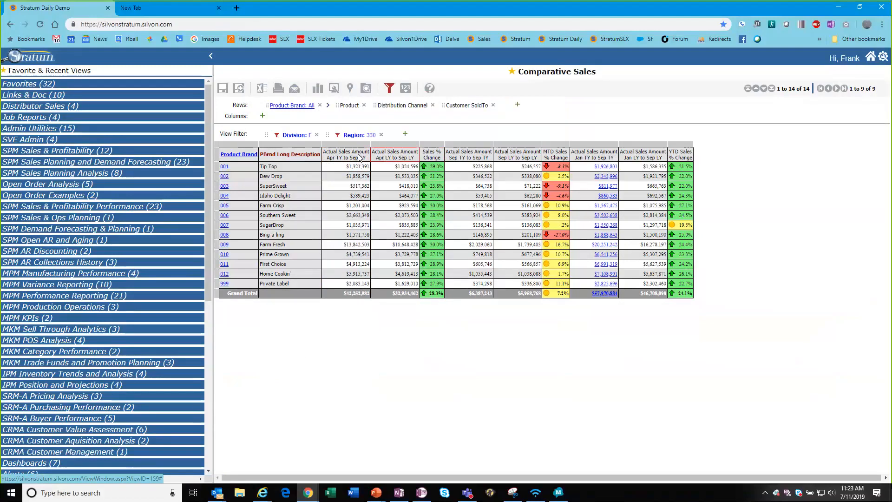
Review the Apr TY to Sep TY measure: Months, Current Year, 5 Months Ago, then select the From Offset value.
{"action": "double_click", "coordinate": [358, 157]}
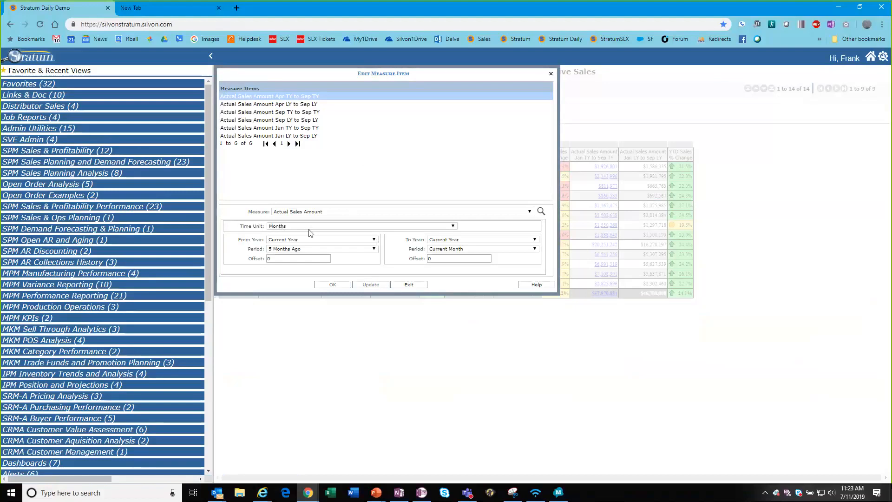
{"action": "left_click", "coordinate": [452, 226]}
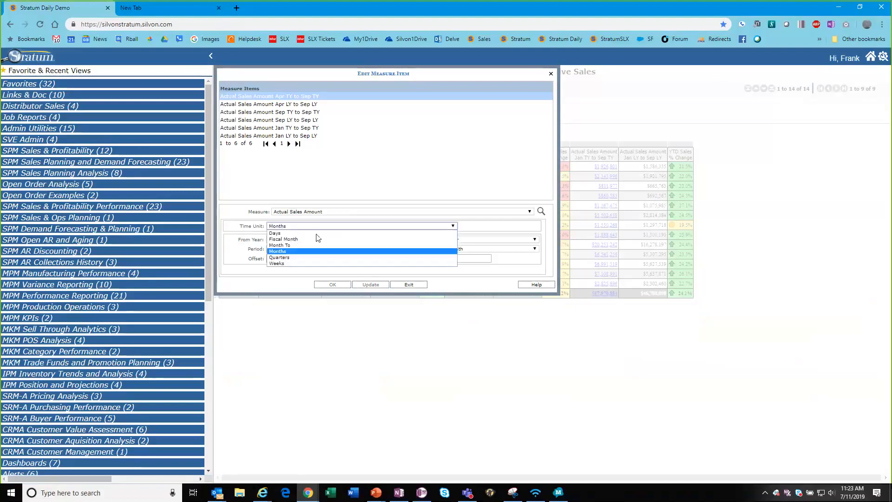
{"action": "left_click", "coordinate": [278, 251]}
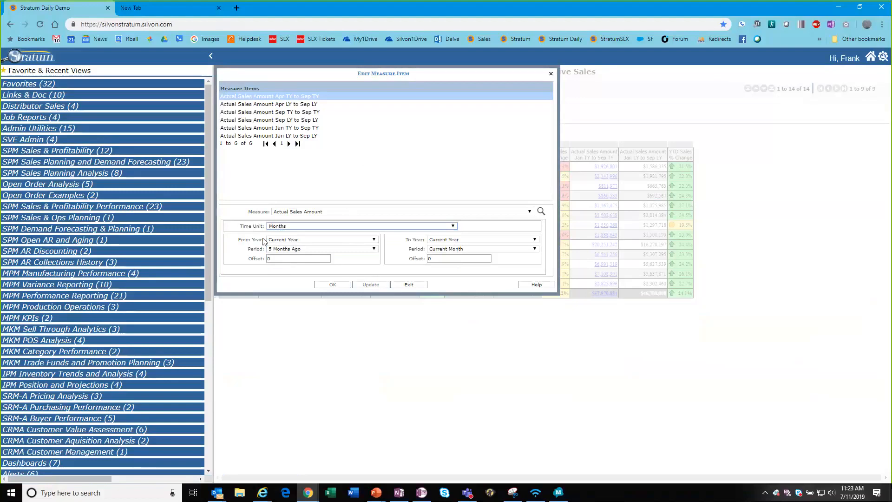
{"action": "left_click", "coordinate": [374, 240]}
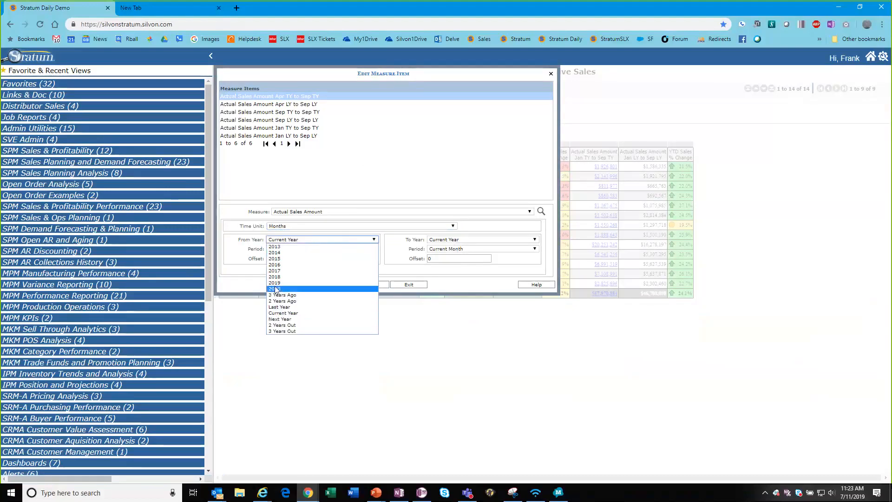
{"action": "left_click", "coordinate": [285, 315]}
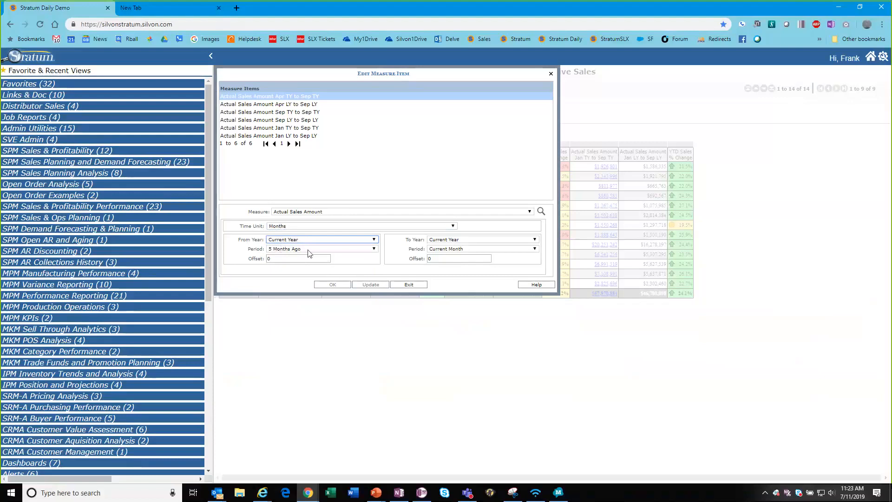
{"action": "left_click", "coordinate": [375, 251]}
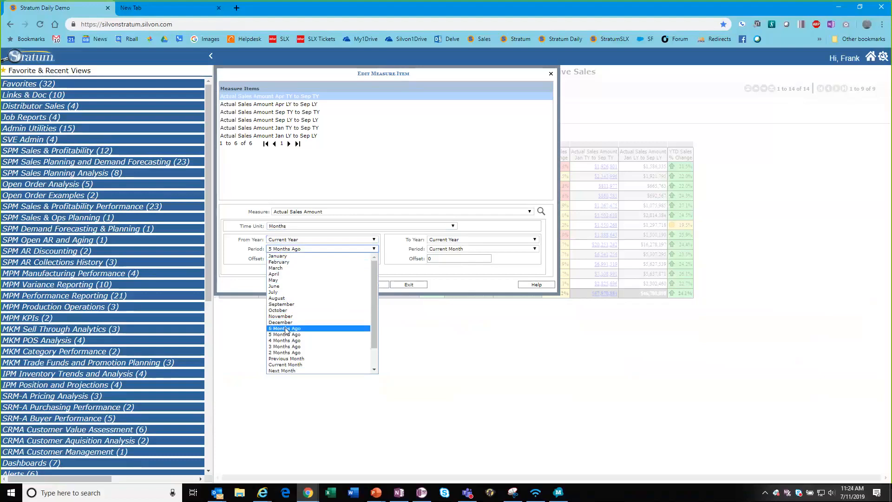
{"action": "left_click", "coordinate": [251, 252]}
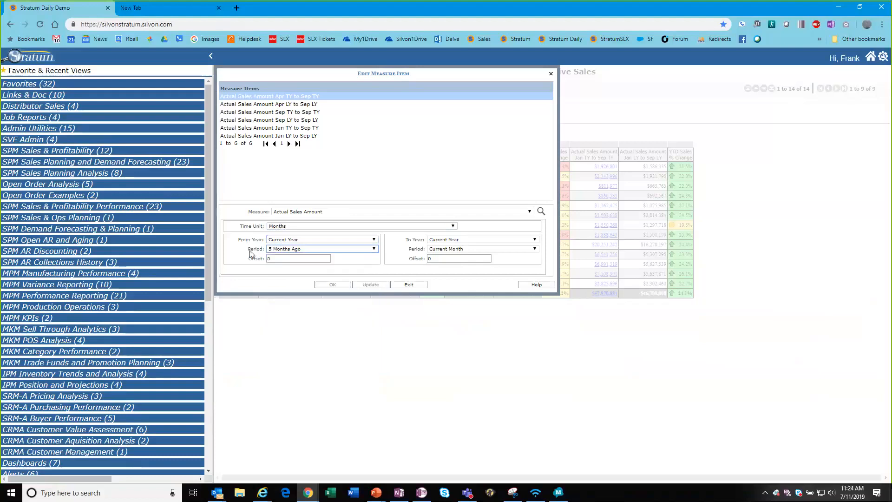
{"action": "double_click", "coordinate": [277, 258]}
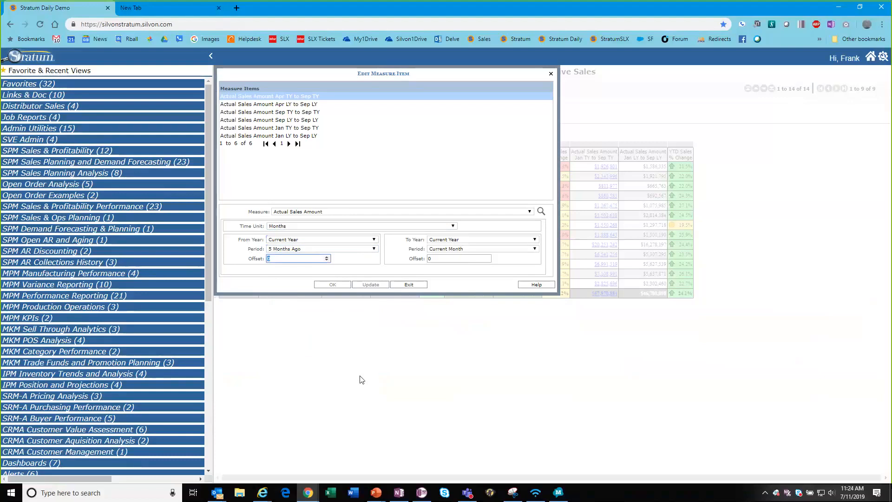
Try From Offset -010 with Current Month as start, then exit without applying.
{"action": "type", "text": "-010"}
{"action": "left_click", "coordinate": [277, 251]}
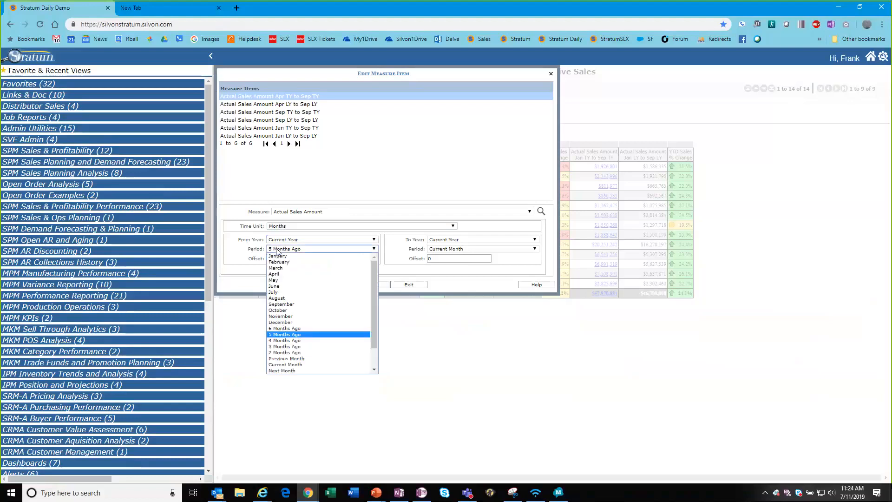
{"action": "left_click", "coordinate": [286, 364]}
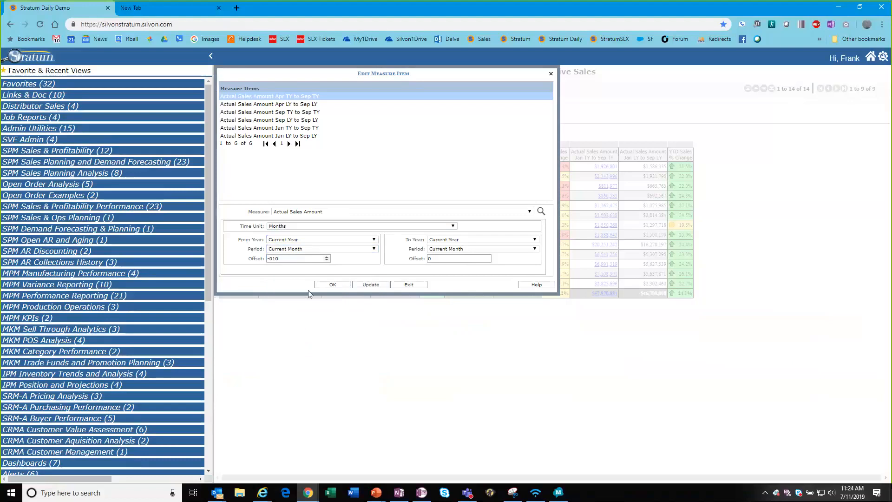
{"action": "left_click", "coordinate": [407, 285]}
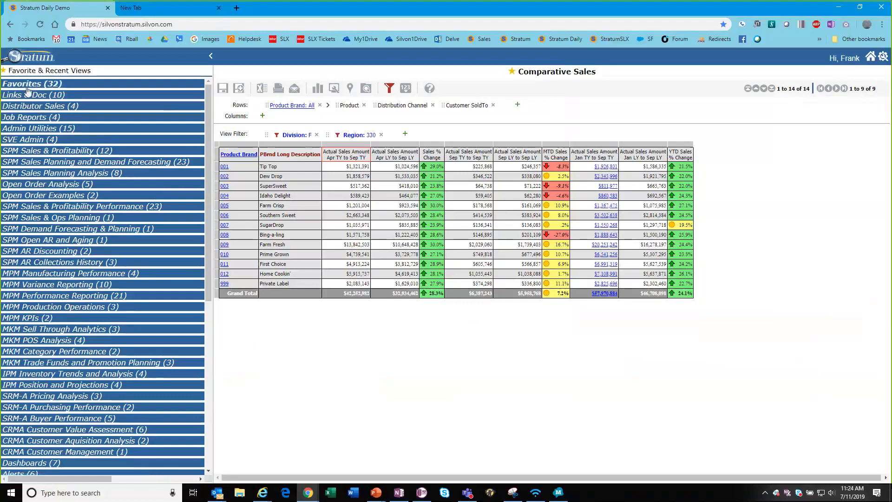
Expand SPM Sales & Profitability (12) in the left panel and open Sales Analysis Report.
{"action": "left_click", "coordinate": [31, 73]}
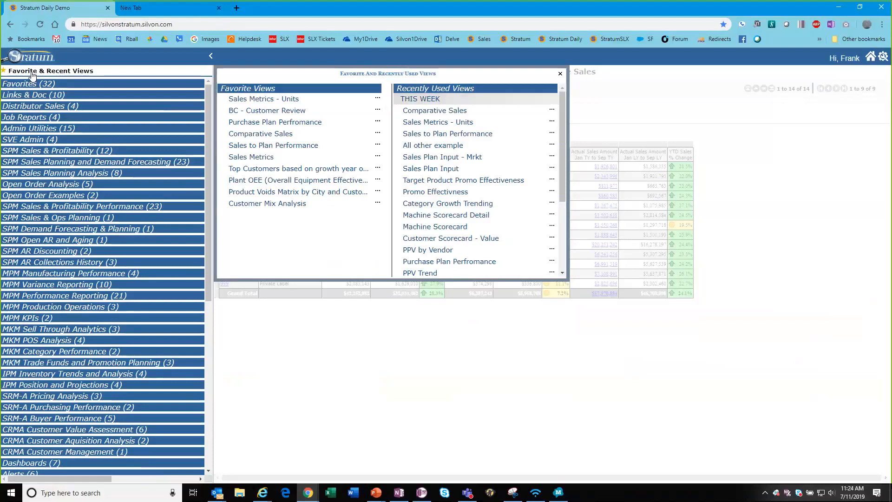
{"action": "left_click", "coordinate": [31, 152]}
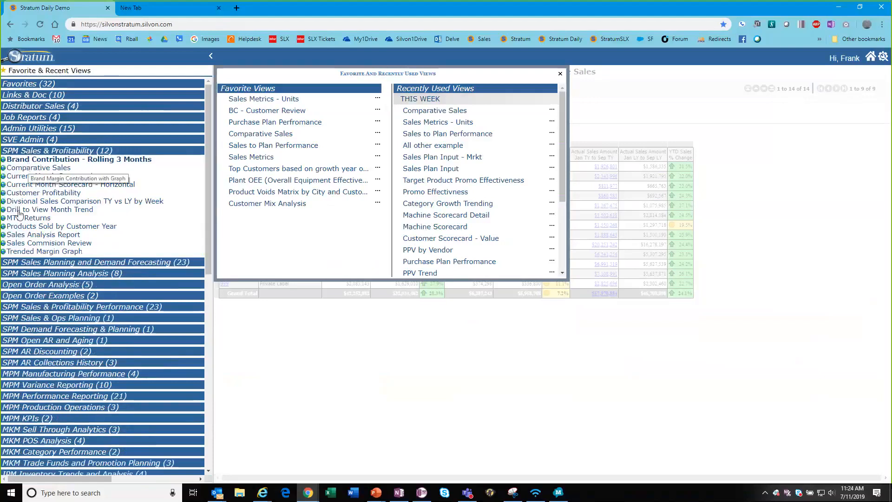
{"action": "left_click", "coordinate": [28, 234]}
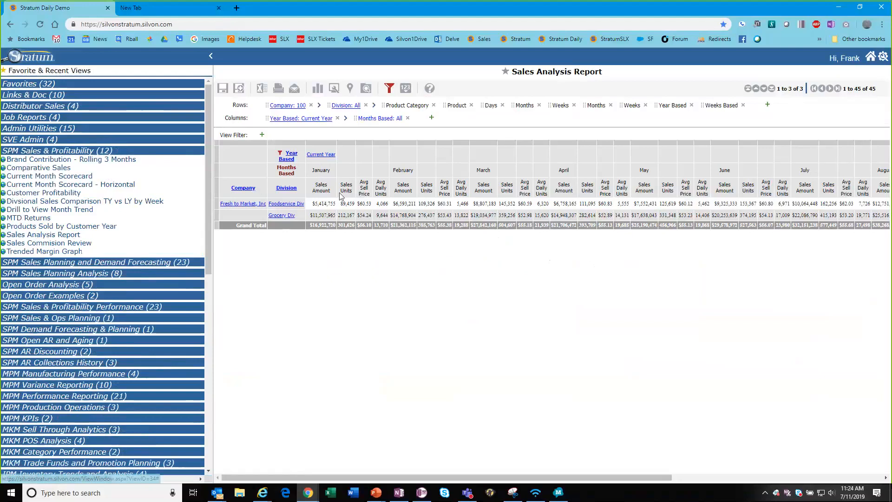
Hide Sales Units, Avg Daily Units, Month Start & End and Avg Sell Price, keeping only Sales Amount.
{"action": "left_click", "coordinate": [408, 92]}
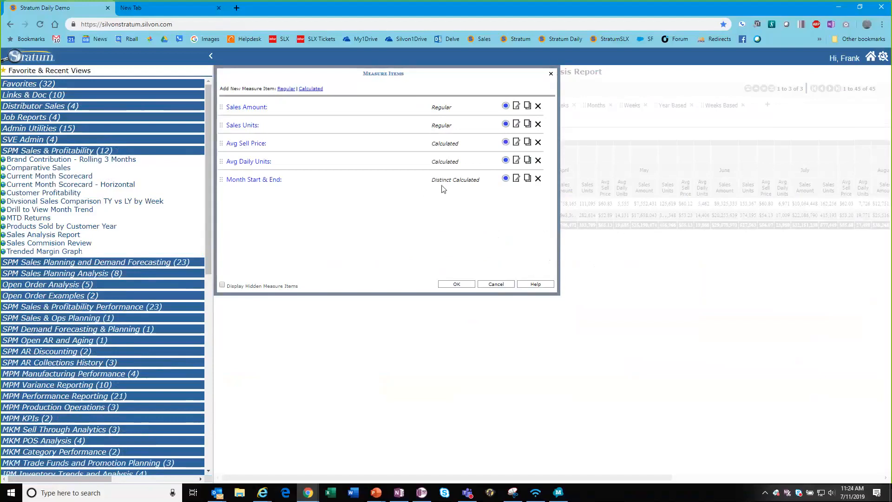
{"action": "left_click", "coordinate": [505, 124]}
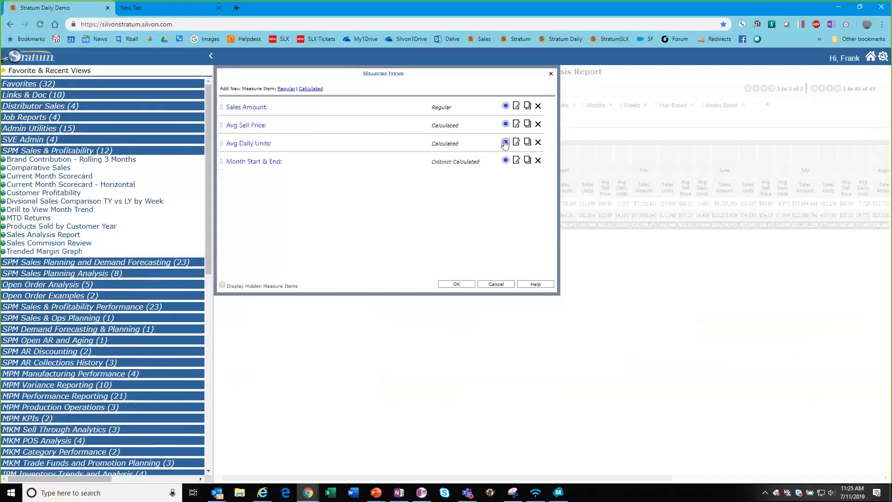
{"action": "left_click", "coordinate": [505, 143]}
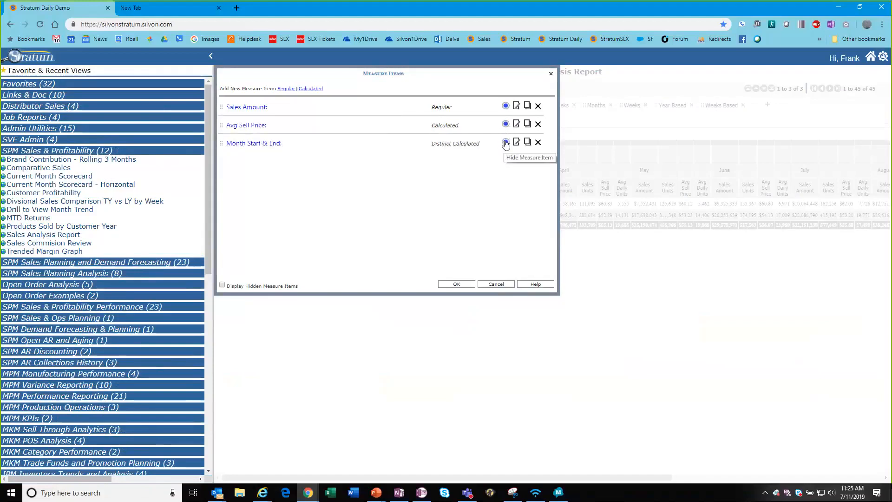
{"action": "left_click", "coordinate": [505, 143]}
{"action": "left_click", "coordinate": [506, 125]}
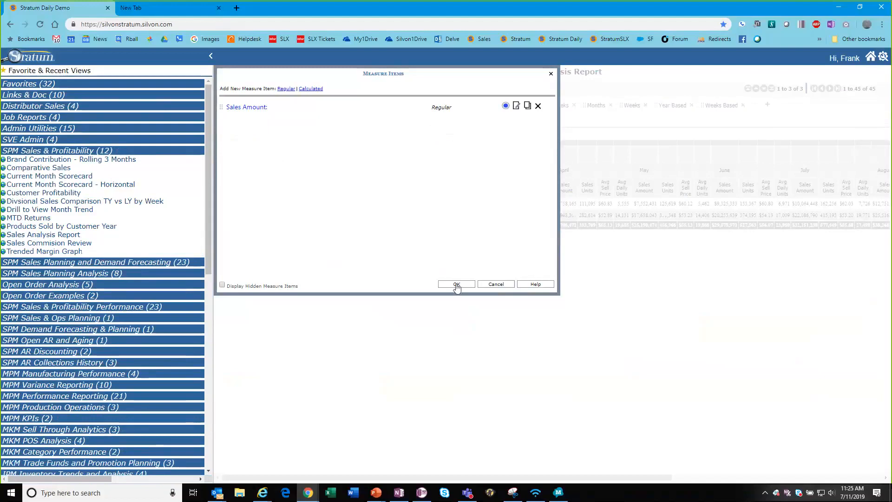
{"action": "left_click", "coordinate": [456, 284]}
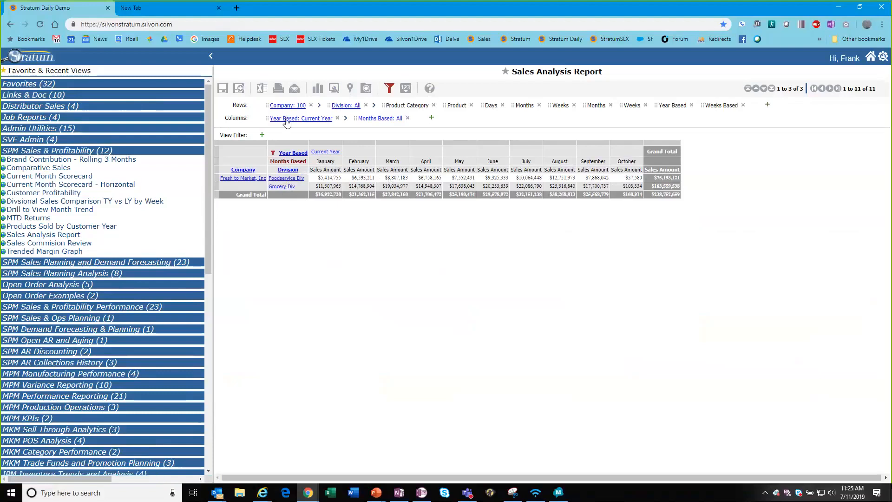
Filter the year dimension to Last Year instead of Current Year.
{"action": "left_click", "coordinate": [327, 153]}
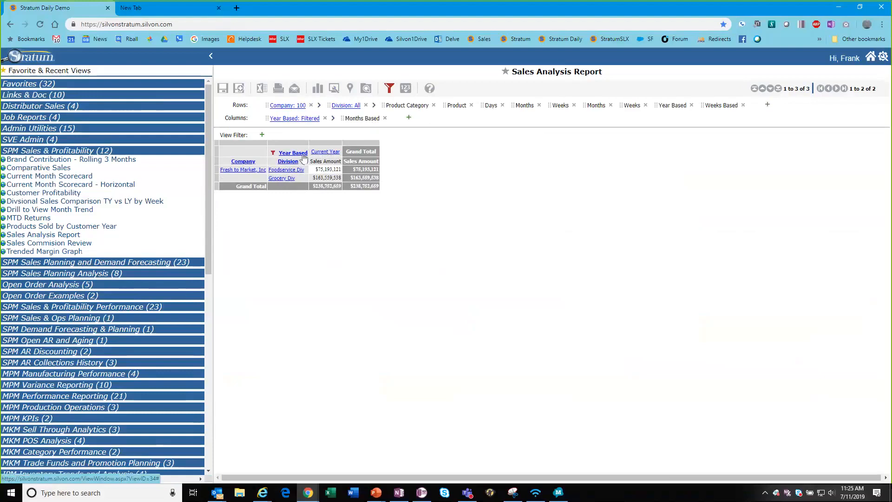
{"action": "left_click", "coordinate": [327, 152]}
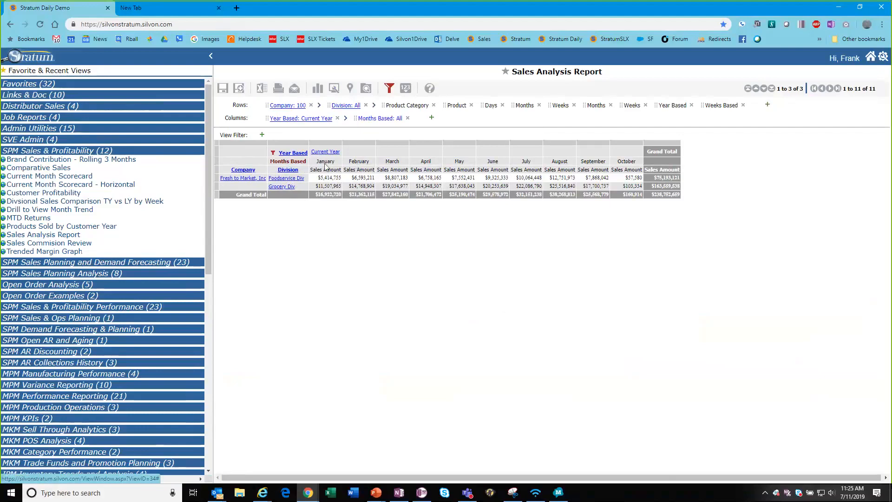
{"action": "left_click", "coordinate": [274, 152]}
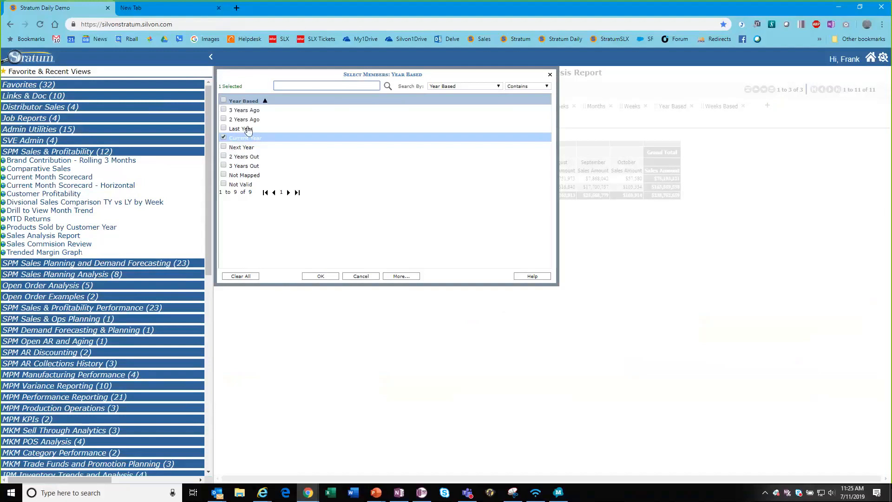
{"action": "left_click", "coordinate": [225, 128]}
{"action": "left_click", "coordinate": [225, 137]}
{"action": "left_click", "coordinate": [320, 276]}
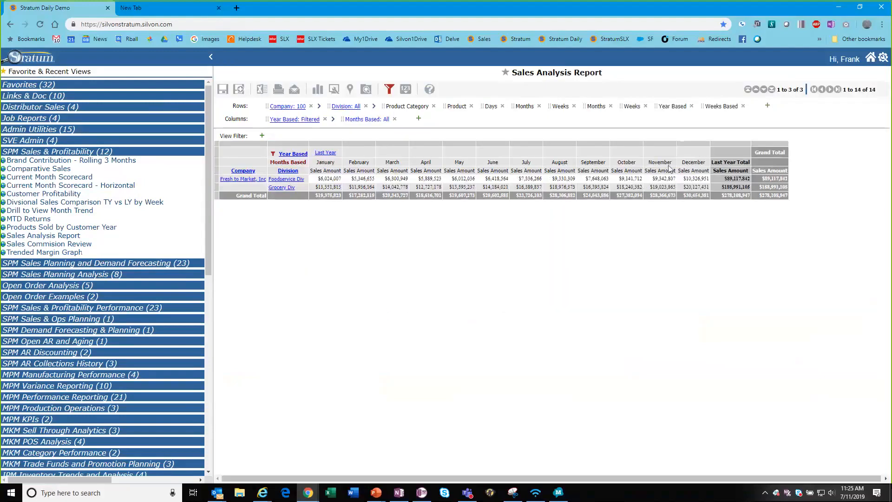
Select the January through December columns to review last year's monthly sales, then clear the selection.
{"action": "left_click", "coordinate": [694, 162]}
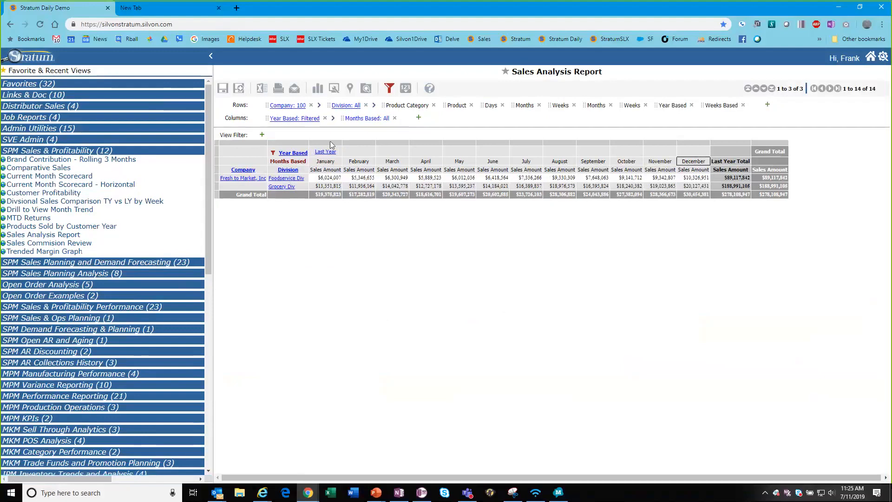
{"action": "left_click_drag", "start_coordinate": [325, 151], "coordinate": [696, 151]}
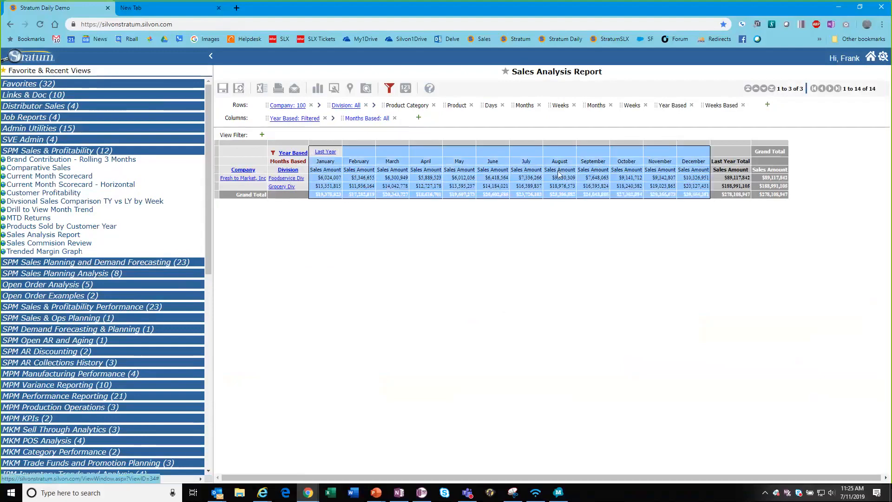
{"action": "left_click", "coordinate": [335, 163]}
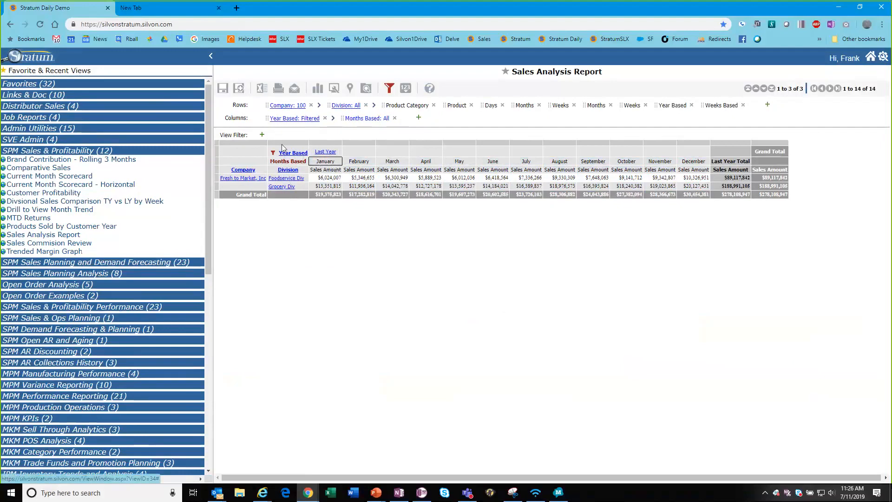
{"action": "left_click", "coordinate": [389, 88]}
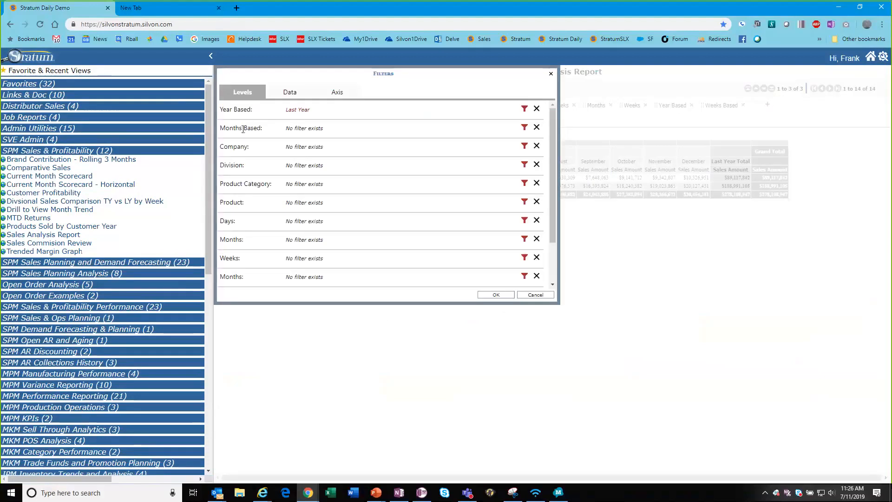
{"action": "left_click", "coordinate": [524, 128]}
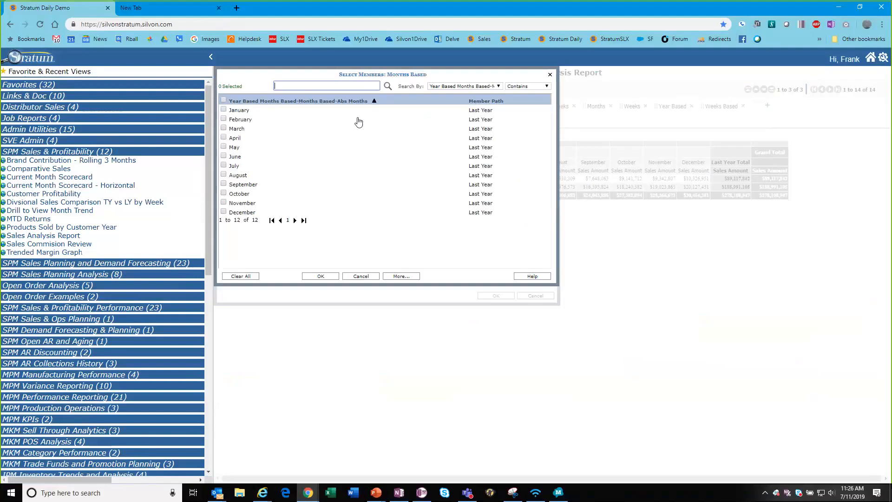
{"action": "left_click", "coordinate": [234, 110]}
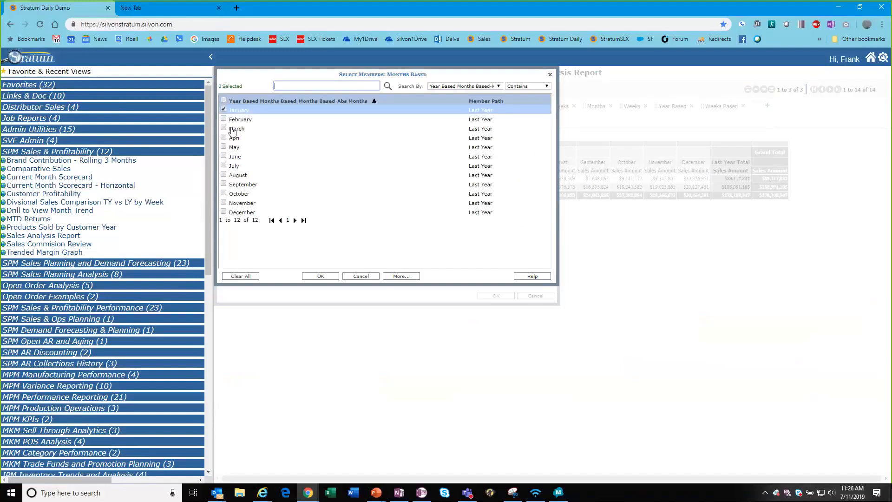
{"action": "left_click", "coordinate": [234, 120]}
{"action": "left_click", "coordinate": [320, 277]}
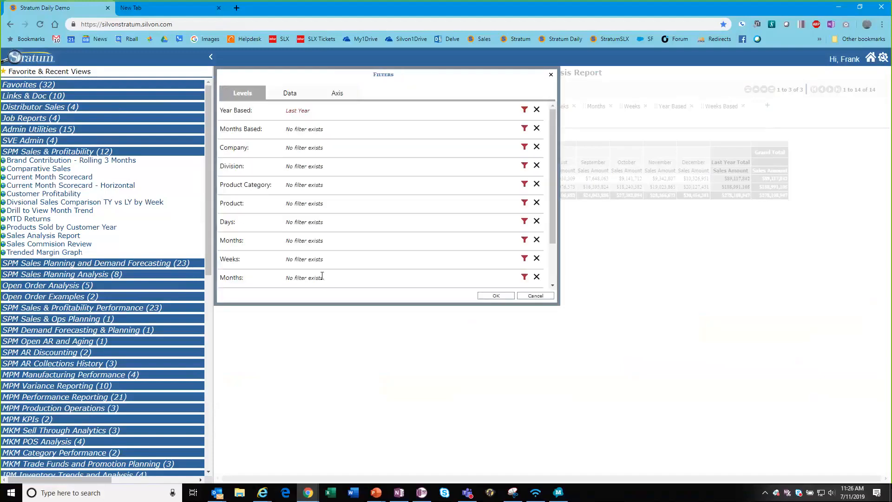
{"action": "left_click", "coordinate": [500, 297]}
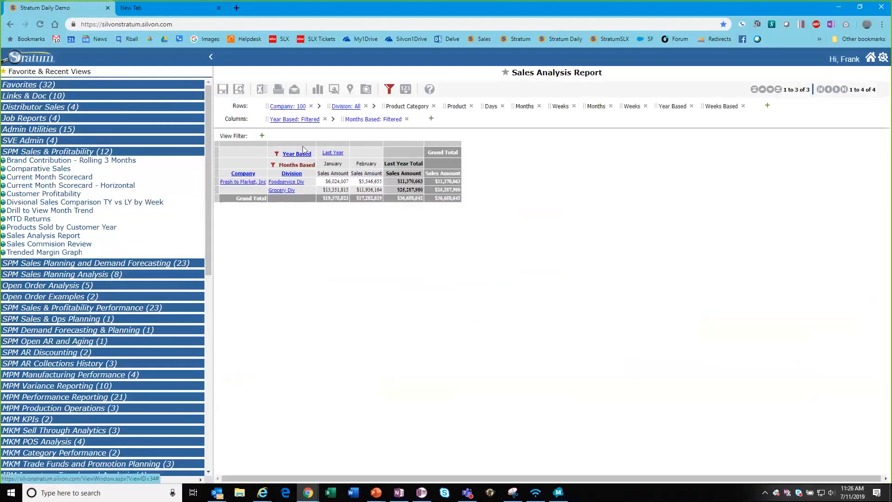
{"action": "mouse_move", "coordinate": [274, 168]}
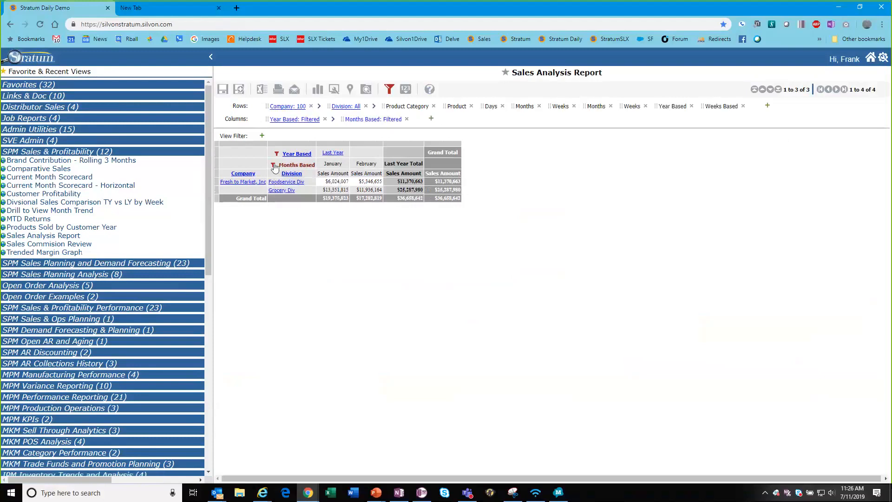
{"action": "left_click", "coordinate": [274, 166]}
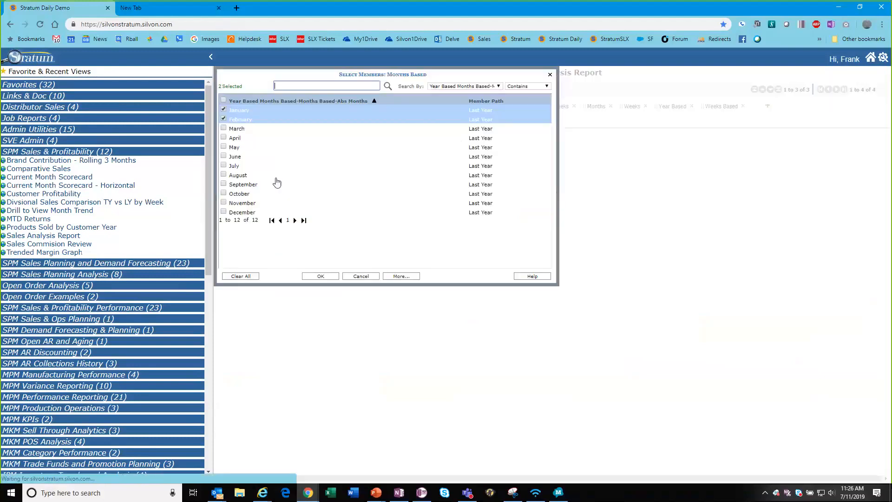
{"action": "left_click", "coordinate": [244, 278]}
{"action": "left_click", "coordinate": [320, 276]}
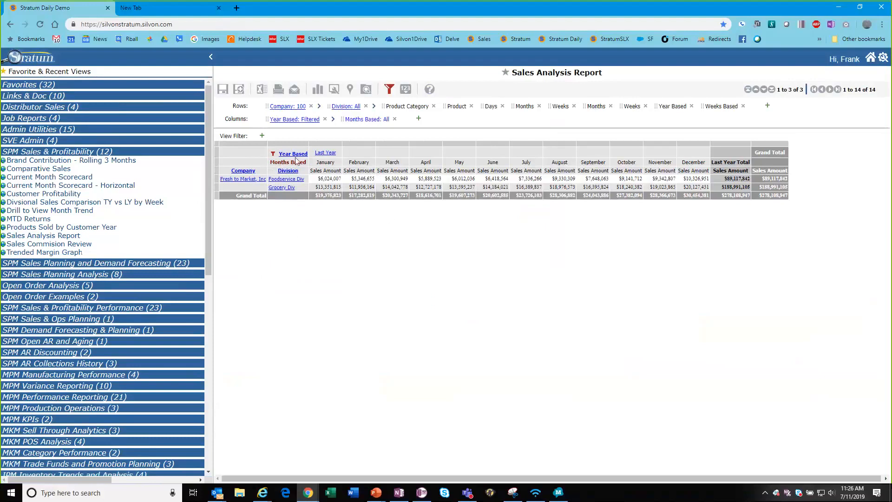
Collapse months to the Last Year total, move Months into rows, and drill Foodservice Div June by Product Category.
{"action": "left_click", "coordinate": [325, 154]}
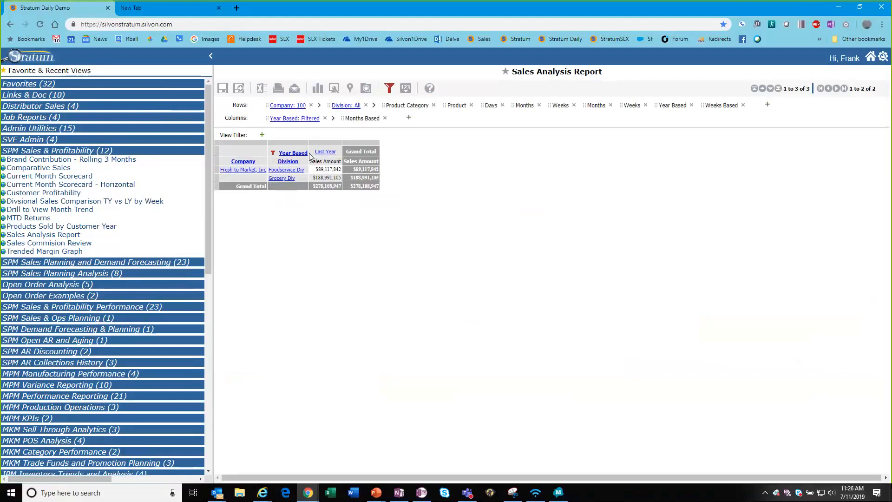
{"action": "mouse_move", "coordinate": [274, 156]}
{"action": "left_click_drag", "start_coordinate": [523, 105], "coordinate": [290, 155]}
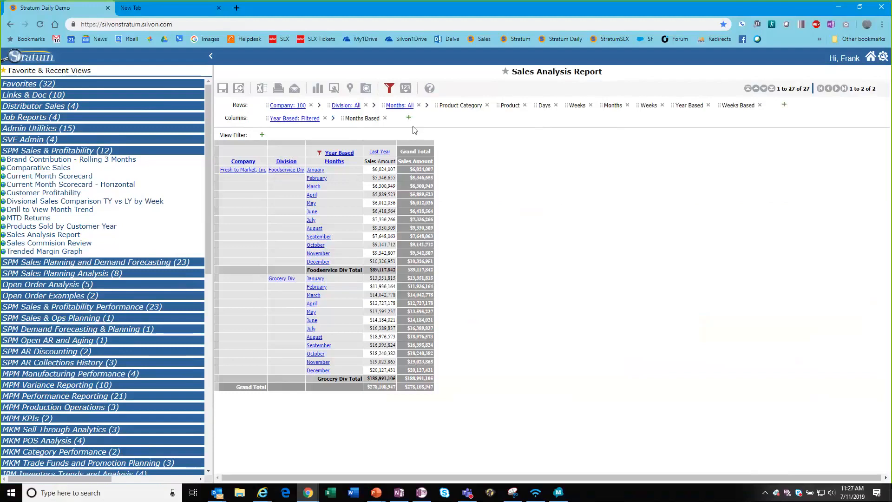
{"action": "left_click", "coordinate": [460, 105]}
{"action": "left_click", "coordinate": [314, 212]}
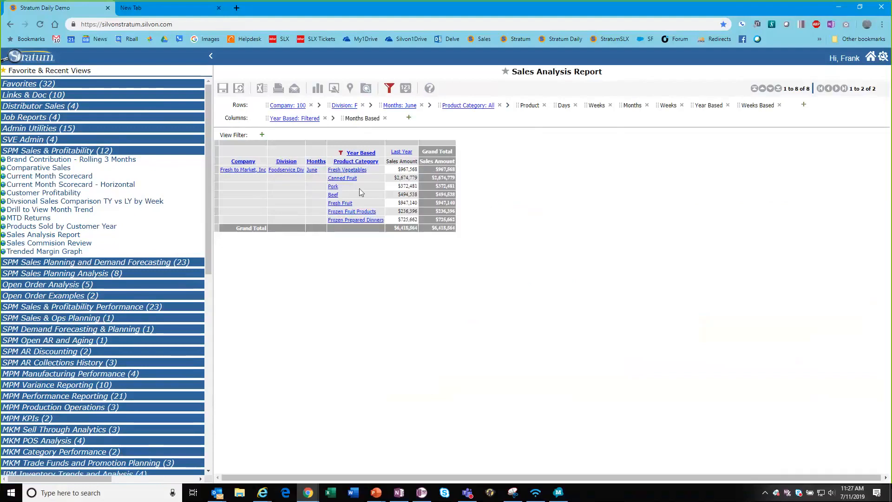
{"action": "left_click_drag", "start_coordinate": [564, 106], "coordinate": [334, 197]}
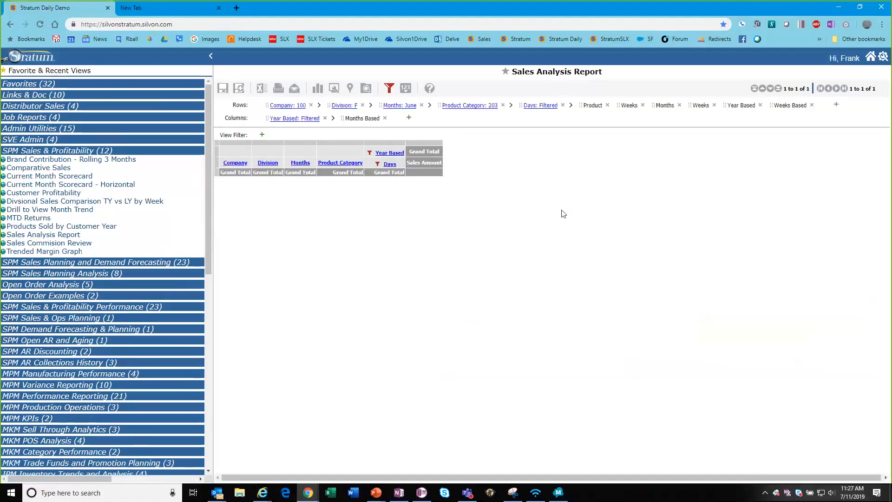
Clear all members from the Days filter and select the June 1–30 daily Beef sales.
{"action": "mouse_move", "coordinate": [378, 167]}
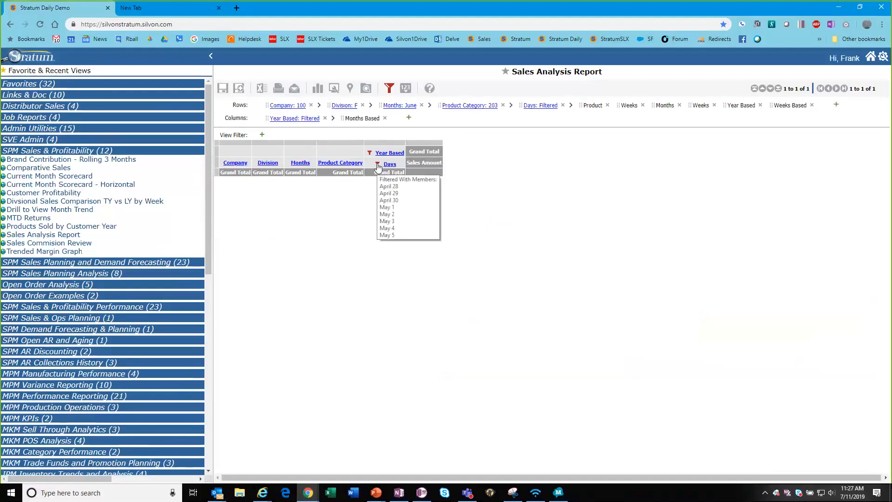
{"action": "left_click", "coordinate": [377, 165]}
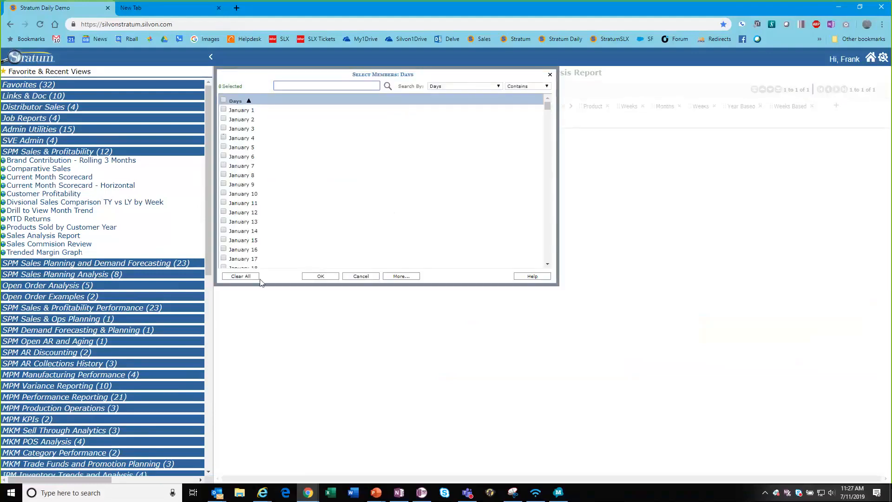
{"action": "left_click", "coordinate": [240, 277]}
{"action": "left_click", "coordinate": [314, 278]}
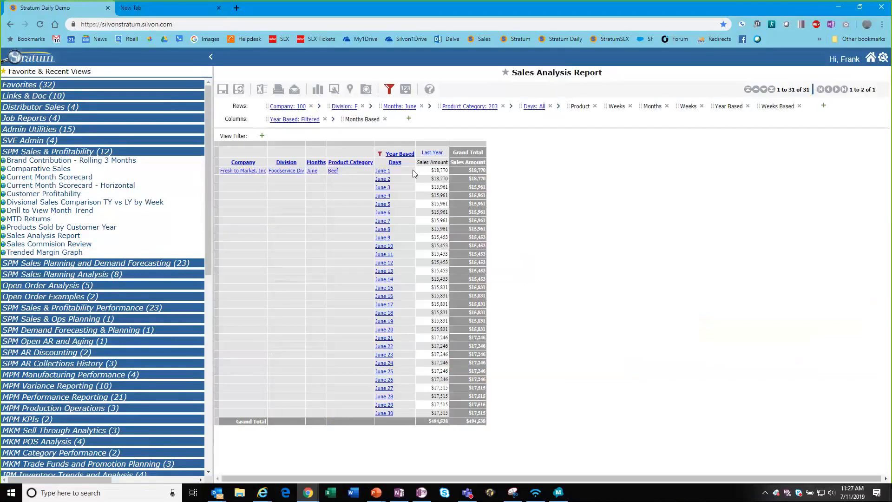
{"action": "left_click_drag", "start_coordinate": [403, 170], "coordinate": [414, 414]}
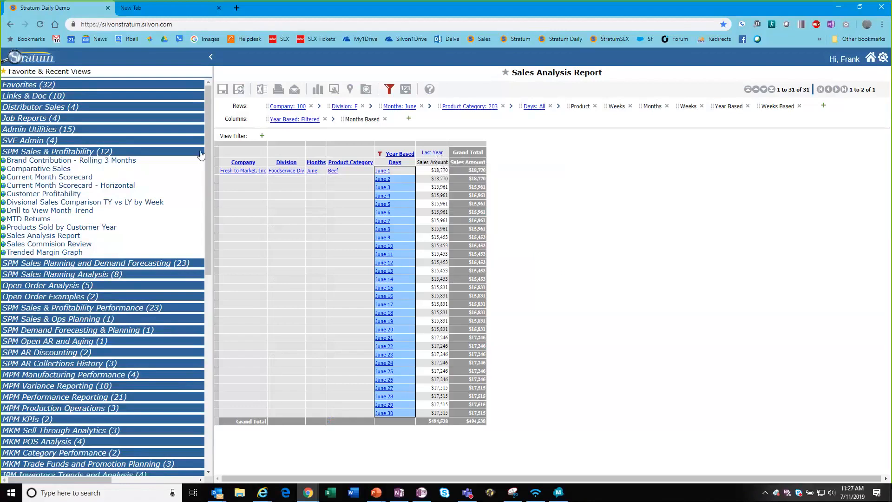
Collapse the report to division totals and open the Comparative Sales favorite view.
{"action": "left_click", "coordinate": [32, 153]}
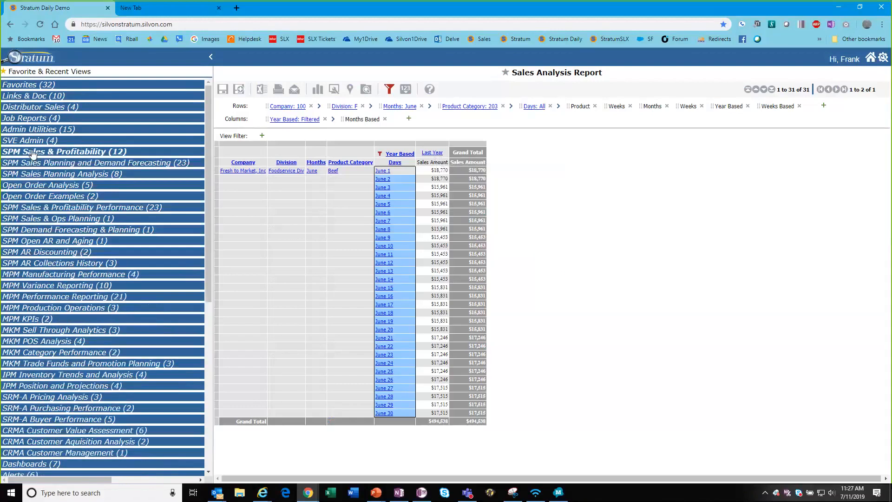
{"action": "left_click", "coordinate": [293, 165]}
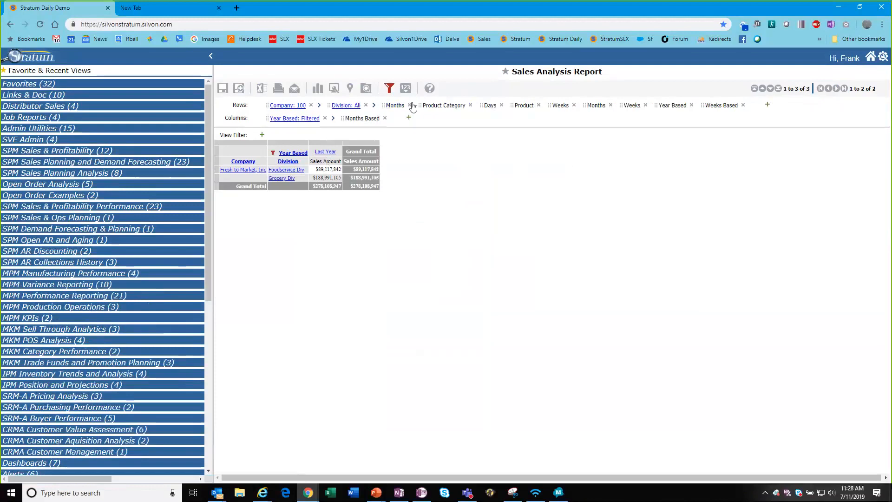
{"action": "left_click", "coordinate": [41, 72]}
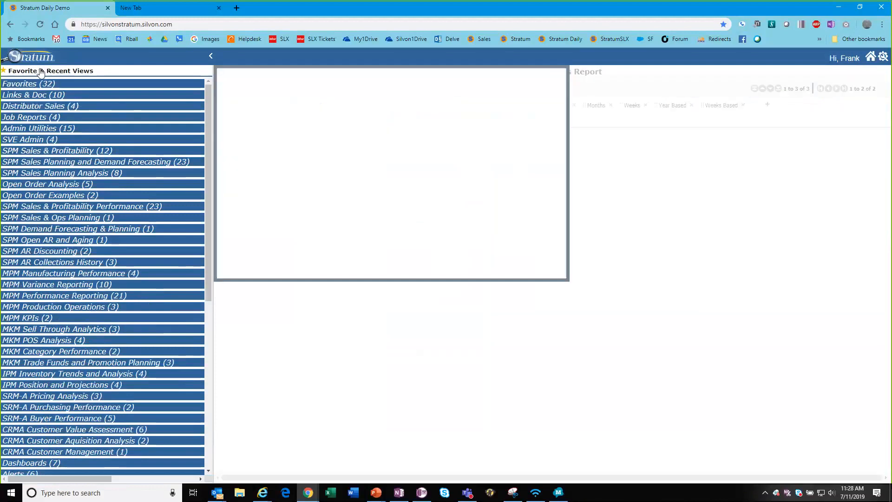
{"action": "left_click", "coordinate": [265, 137]}
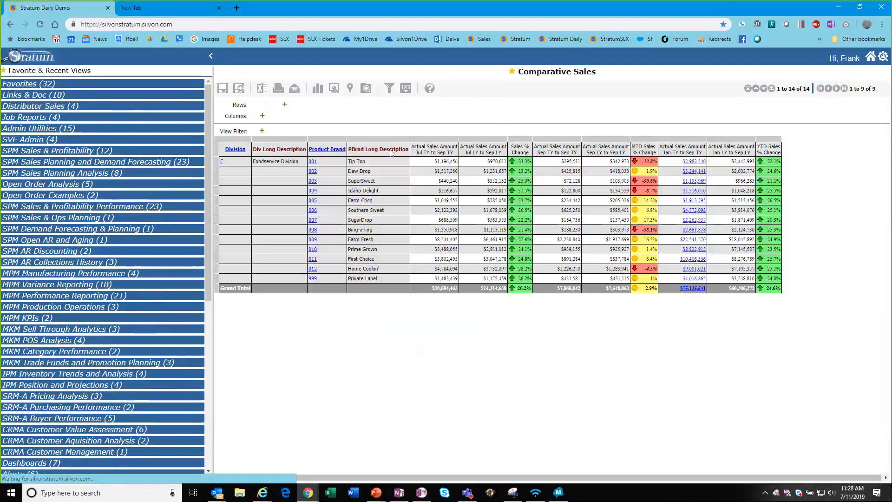
Choose Add Regular Measure Items from the report's 123 measures menu.
{"action": "mouse_move", "coordinate": [405, 90]}
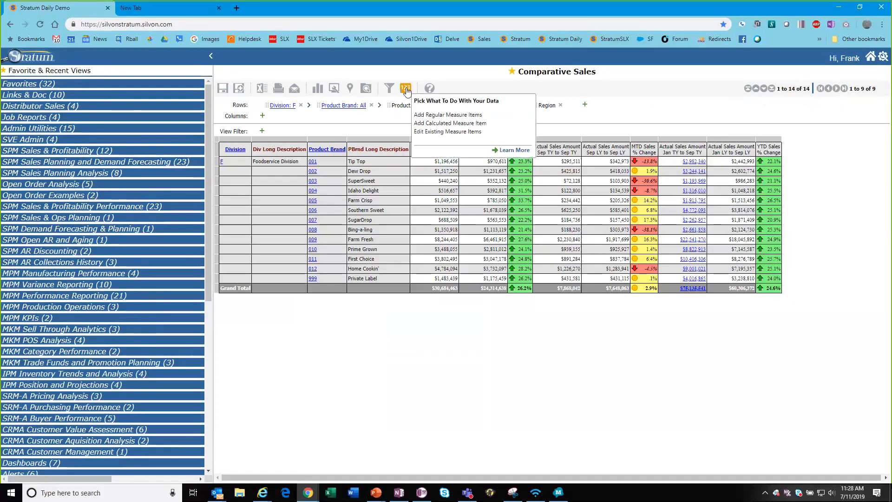
{"action": "left_click", "coordinate": [447, 131]}
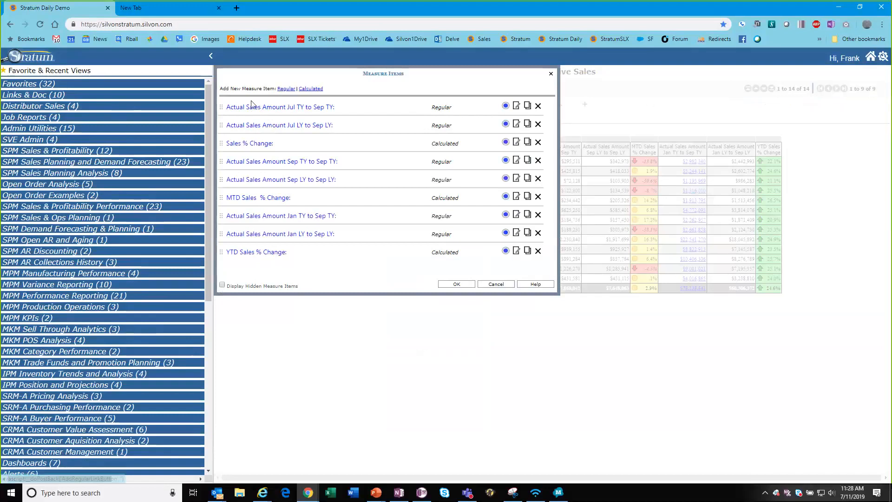
{"action": "left_click", "coordinate": [286, 88]}
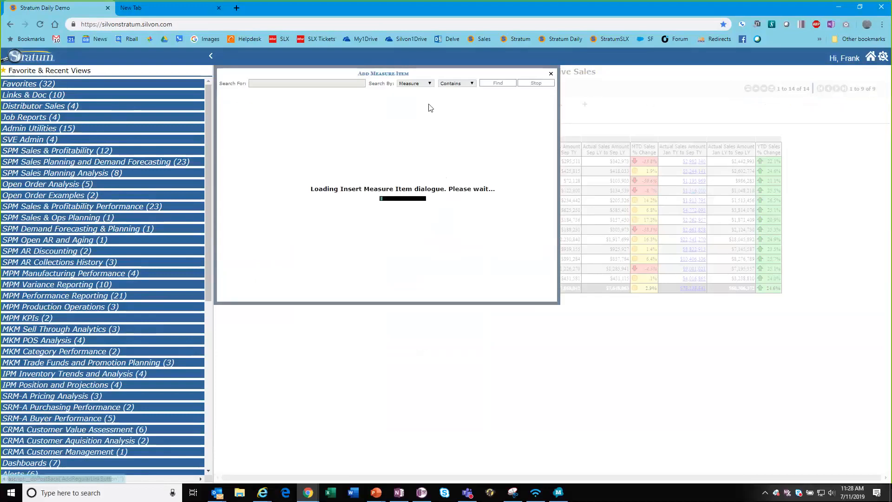
Search measures for 'return' and choose Actual Sales Return Amount.
{"action": "left_click", "coordinate": [295, 83]}
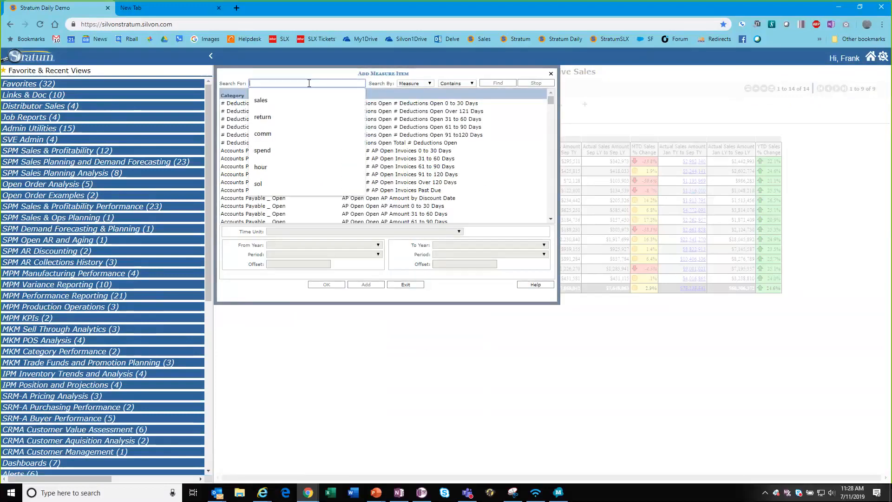
{"action": "type", "text": "return"}
{"action": "key", "text": "Return"}
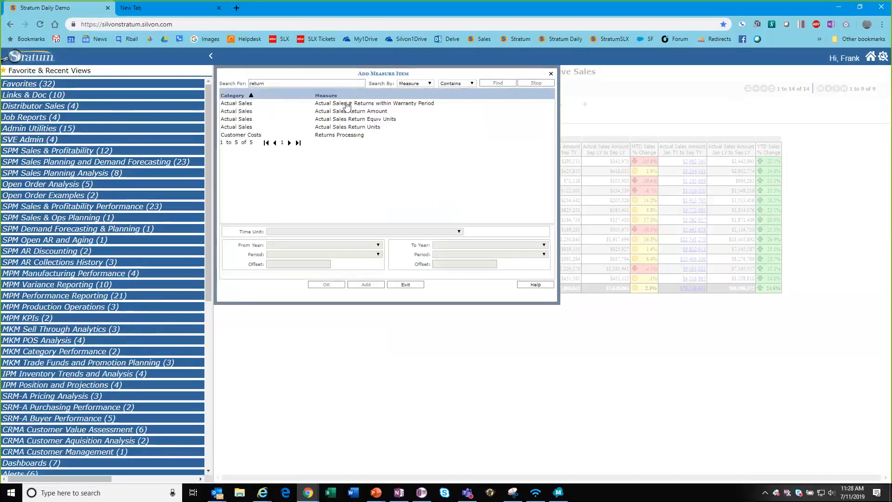
{"action": "left_click", "coordinate": [352, 111]}
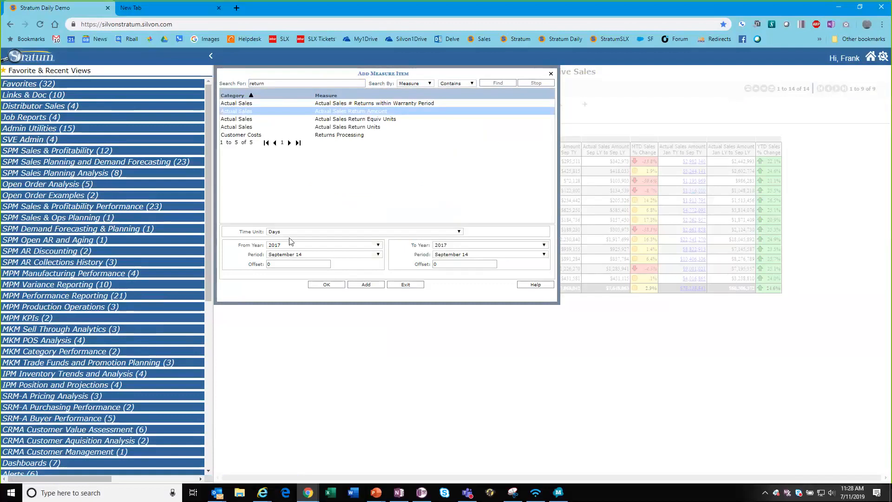
Set the measure to Months, Current Year January through Current Year Current Month, and add it.
{"action": "left_click", "coordinate": [300, 232]}
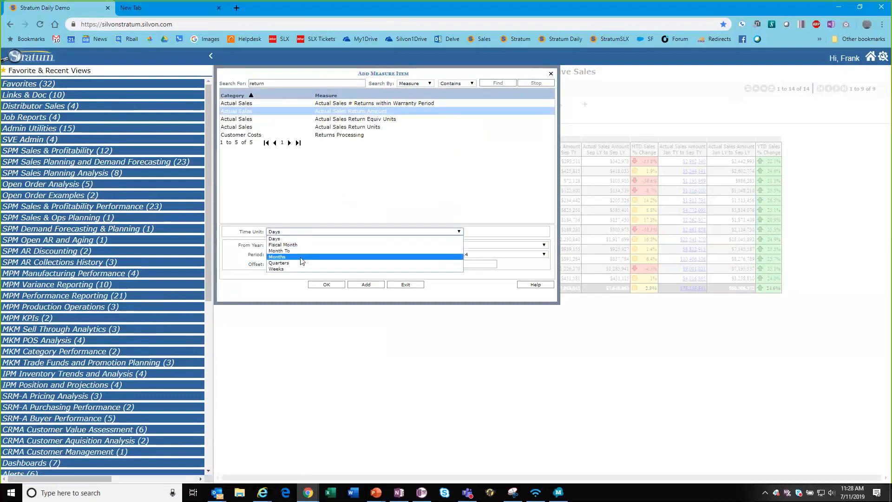
{"action": "left_click", "coordinate": [285, 256]}
{"action": "left_click", "coordinate": [286, 246]}
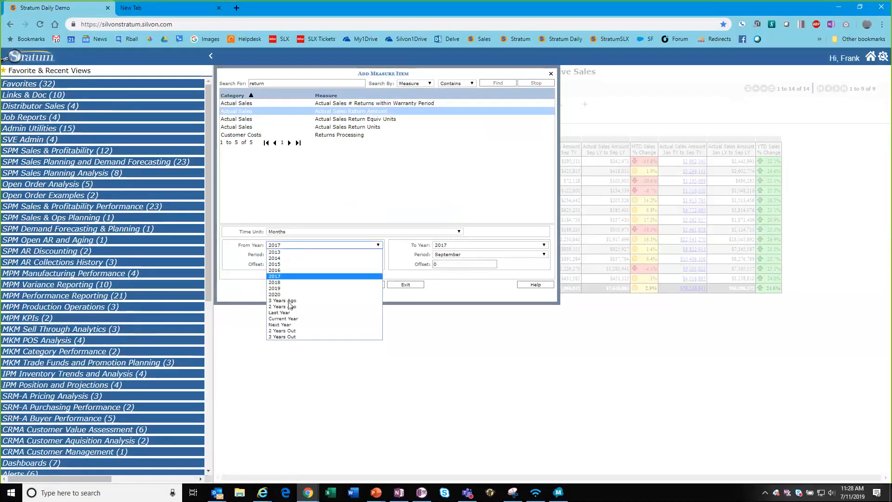
{"action": "left_click", "coordinate": [292, 320]}
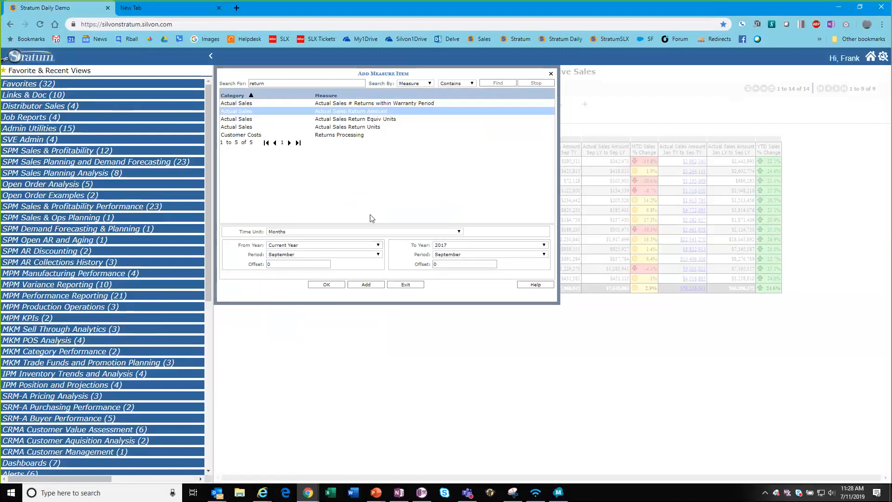
{"action": "left_click", "coordinate": [445, 255]}
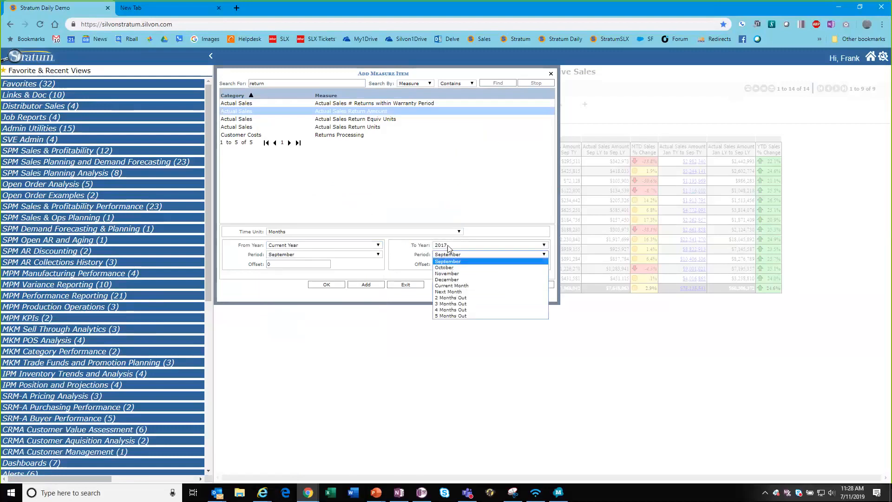
{"action": "left_click", "coordinate": [447, 246]}
{"action": "left_click", "coordinate": [449, 275]}
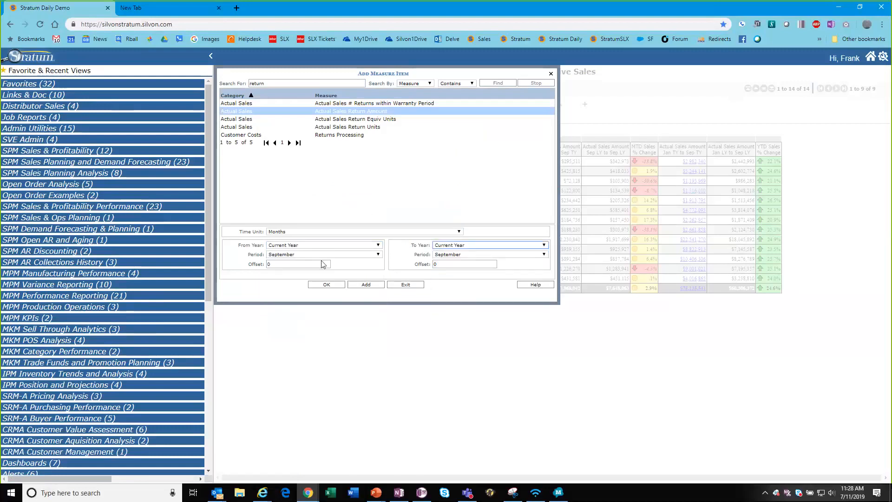
{"action": "left_click", "coordinate": [289, 255]}
{"action": "left_click", "coordinate": [290, 263]}
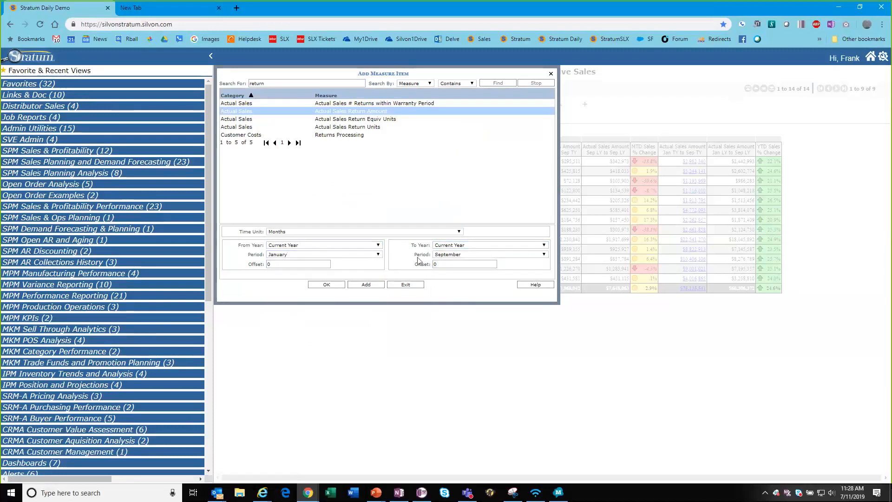
{"action": "left_click", "coordinate": [442, 256]}
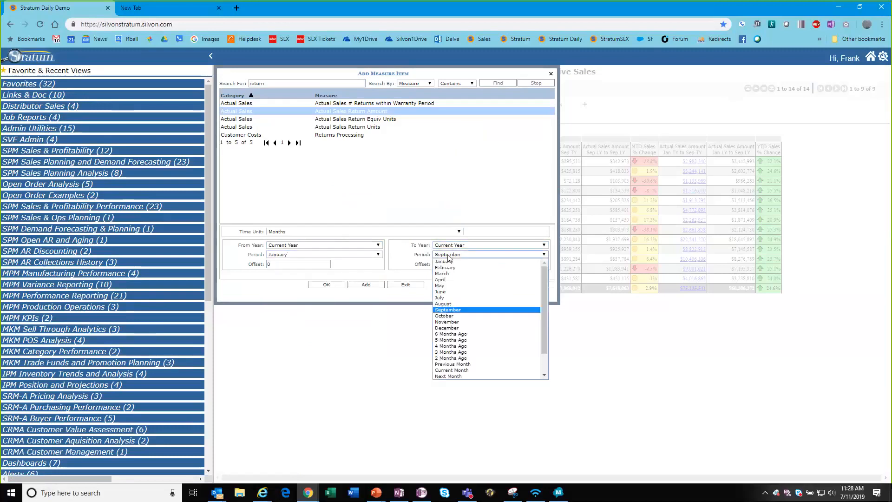
{"action": "left_click", "coordinate": [452, 370]}
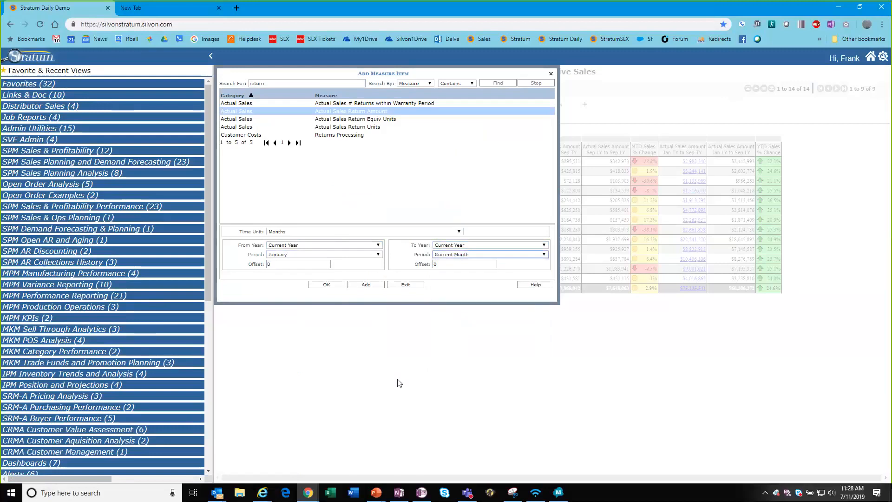
{"action": "left_click", "coordinate": [327, 285]}
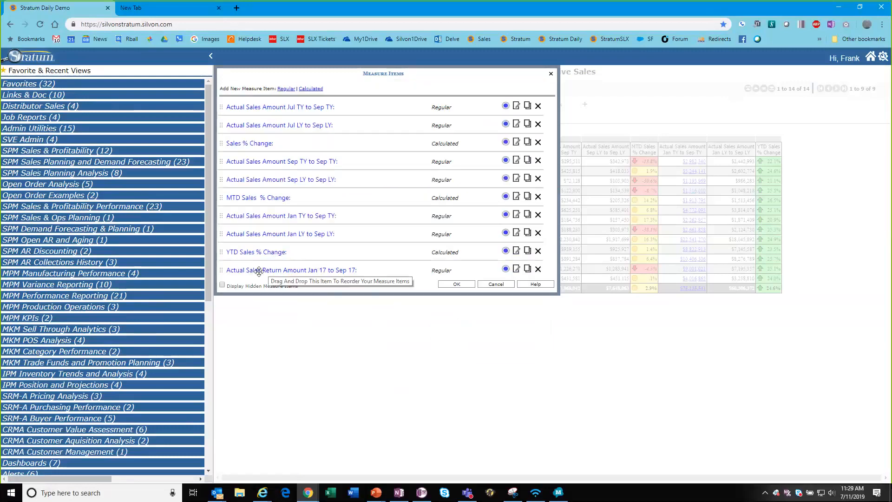
Place the return measure after Jan TY to Sep TY sales and move its column to the table's end.
{"action": "left_click_drag", "start_coordinate": [259, 272], "coordinate": [277, 233]}
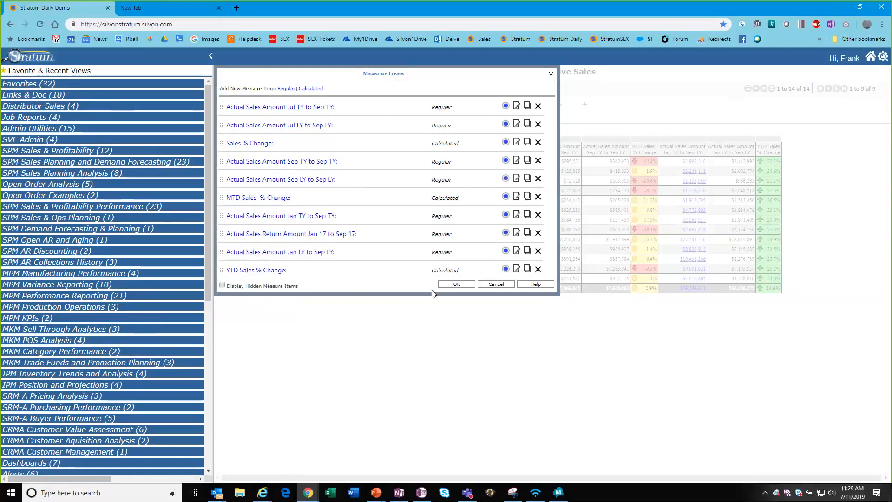
{"action": "left_click", "coordinate": [457, 284]}
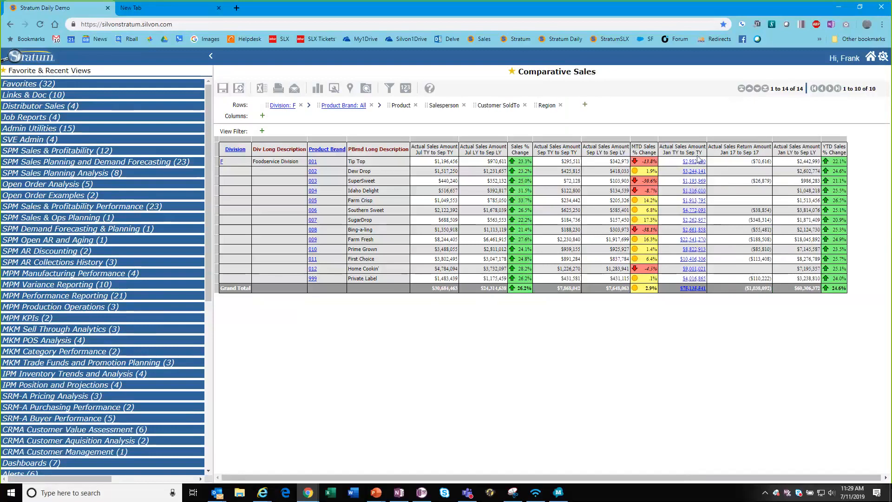
{"action": "left_click_drag", "start_coordinate": [743, 153], "coordinate": [829, 150]}
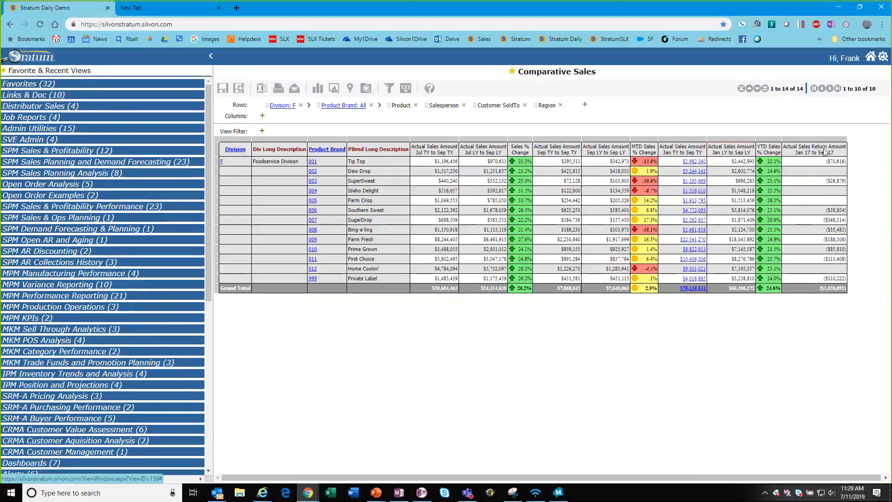
Open Edit Existing Measure Items, close the first measure's settings unchanged, and display hidden measure items.
{"action": "left_click", "coordinate": [403, 88]}
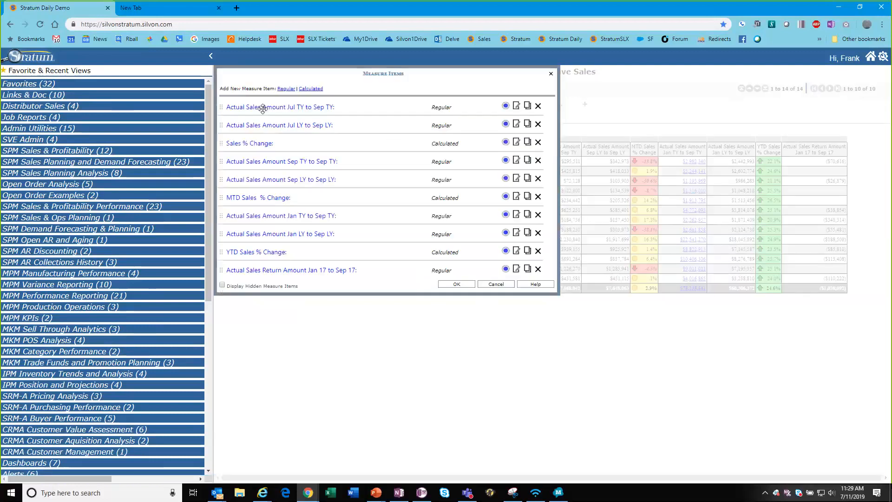
{"action": "left_click", "coordinate": [517, 106]}
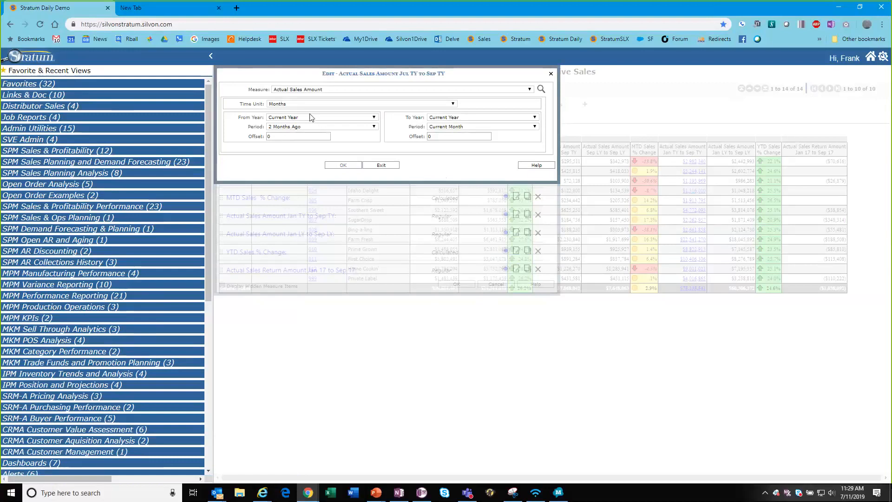
{"action": "left_click", "coordinate": [381, 166]}
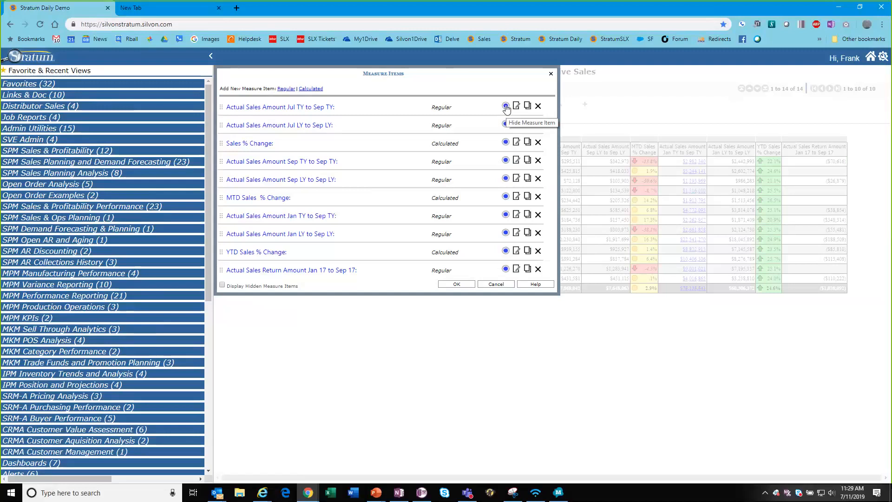
{"action": "left_click", "coordinate": [222, 285]}
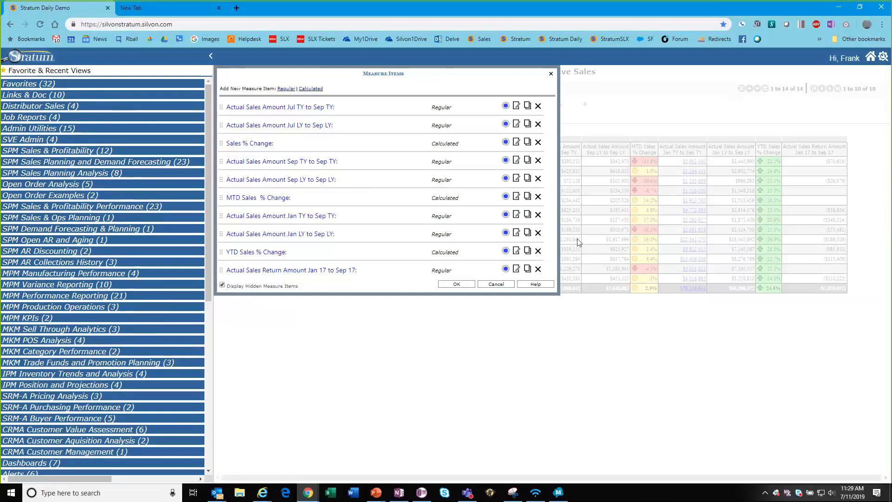
Start a copy of the first measure, discard it, and close the measure items list.
{"action": "left_click", "coordinate": [505, 106]}
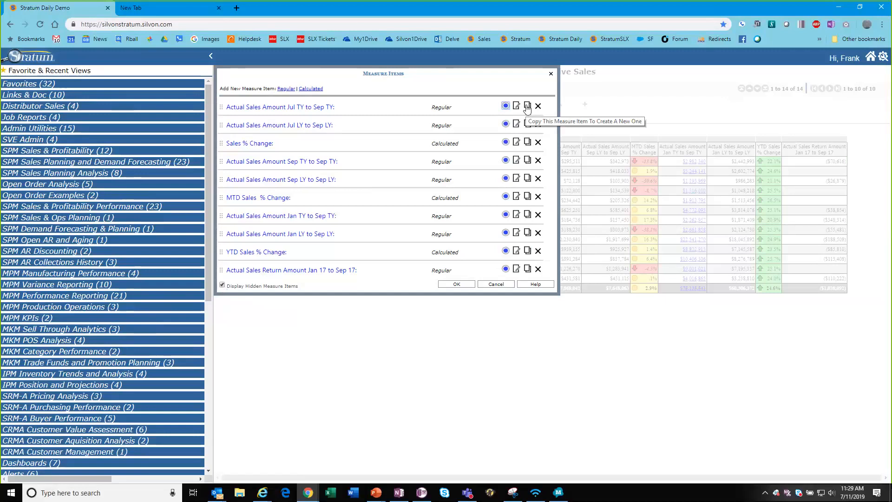
{"action": "left_click", "coordinate": [527, 107]}
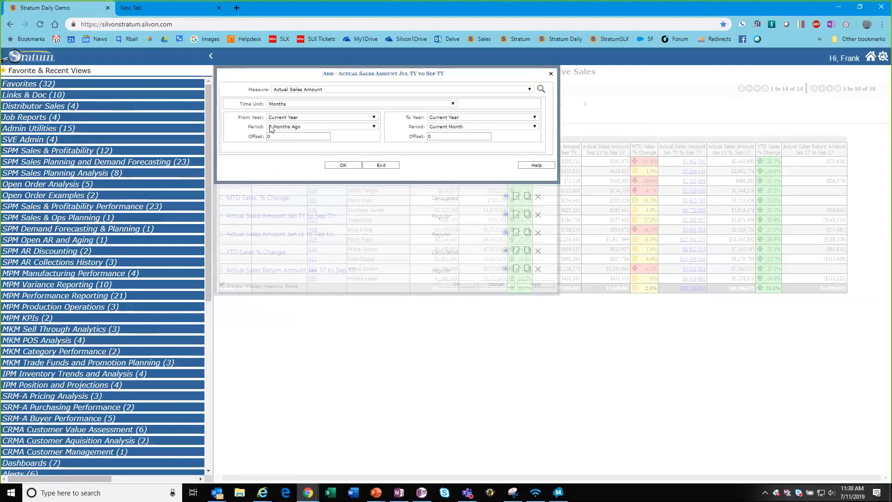
{"action": "left_click", "coordinate": [388, 166]}
{"action": "left_click", "coordinate": [339, 125]}
{"action": "left_click", "coordinate": [551, 74]}
Save the report as the Global view 'Comparative Sales - Insight example'.
{"action": "mouse_move", "coordinate": [405, 89]}
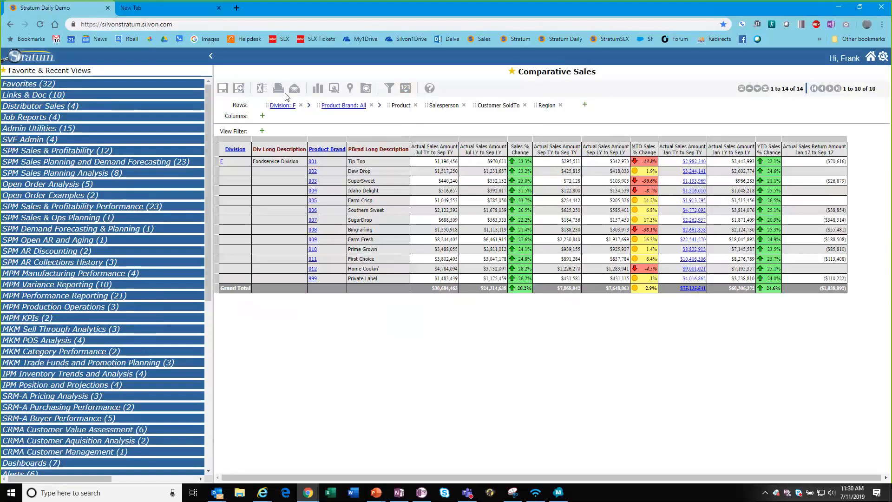
{"action": "left_click", "coordinate": [239, 91]}
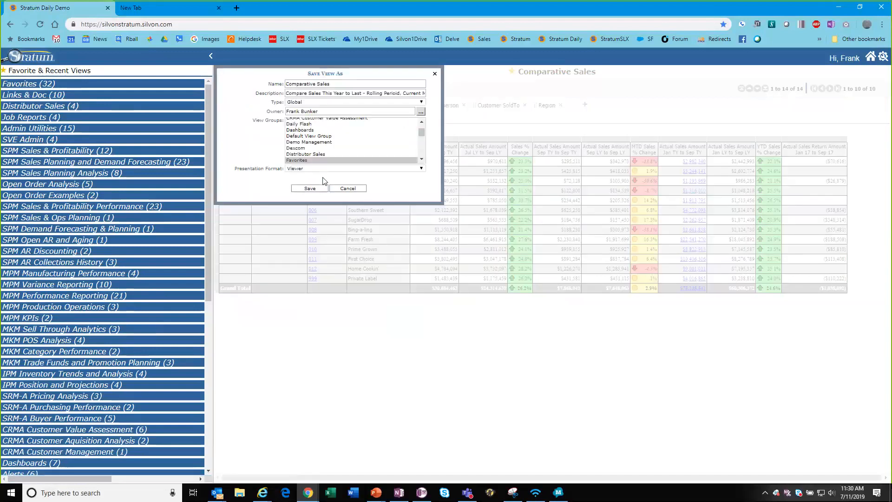
{"action": "left_click", "coordinate": [341, 83]}
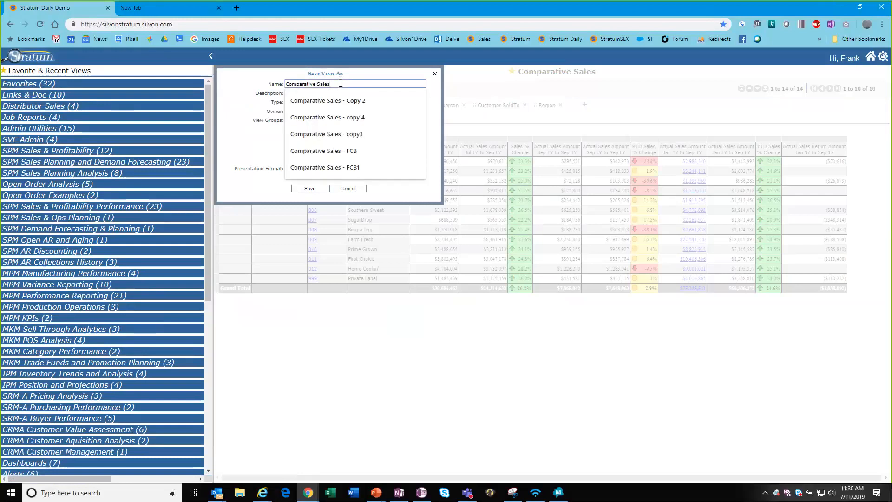
{"action": "type", "text": "- Insight exam"}
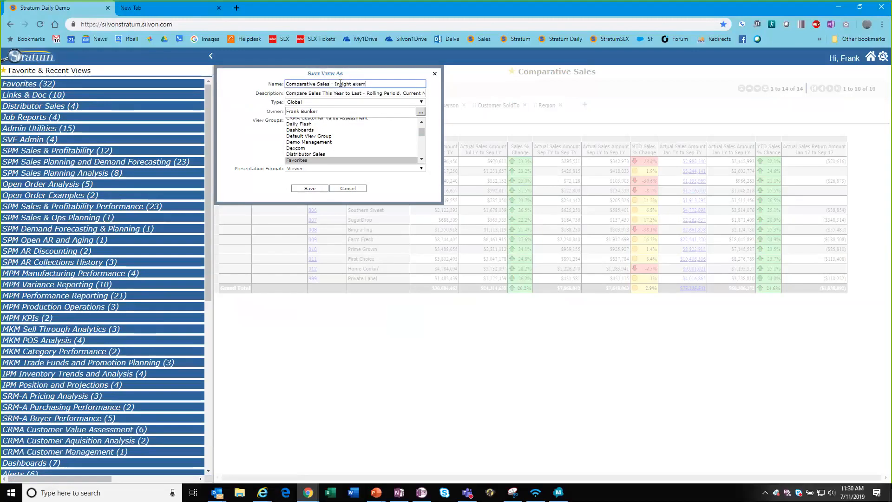
{"action": "type", "text": "ple"}
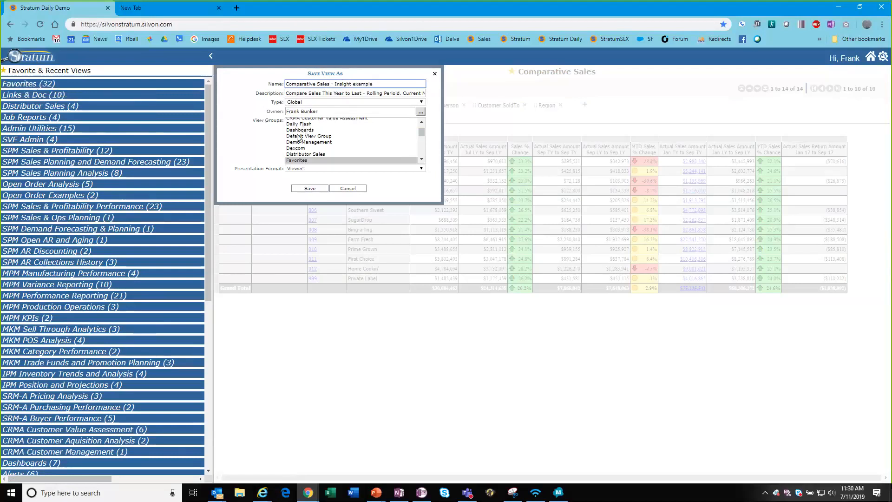
{"action": "left_click", "coordinate": [310, 189]}
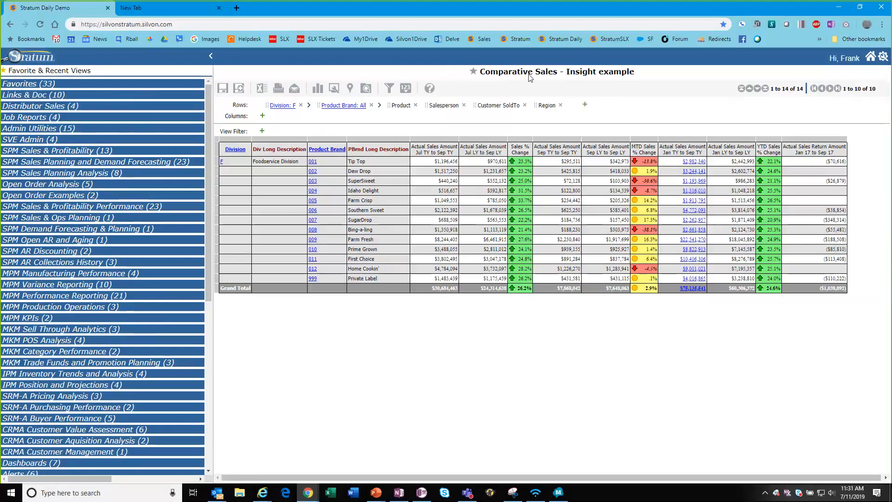
Star 'Comparative Sales - Insight example' as a favorite and confirm it heads the Favorite Views list.
{"action": "left_click", "coordinate": [42, 74]}
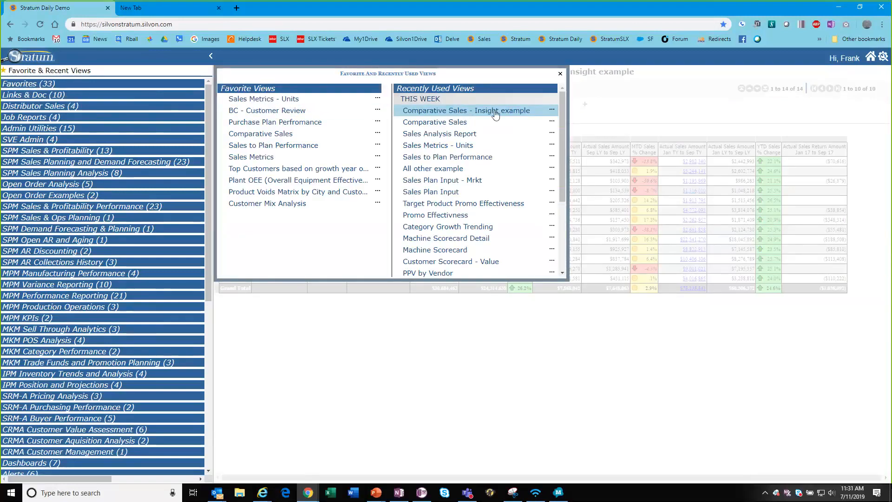
{"action": "left_click", "coordinate": [495, 114]}
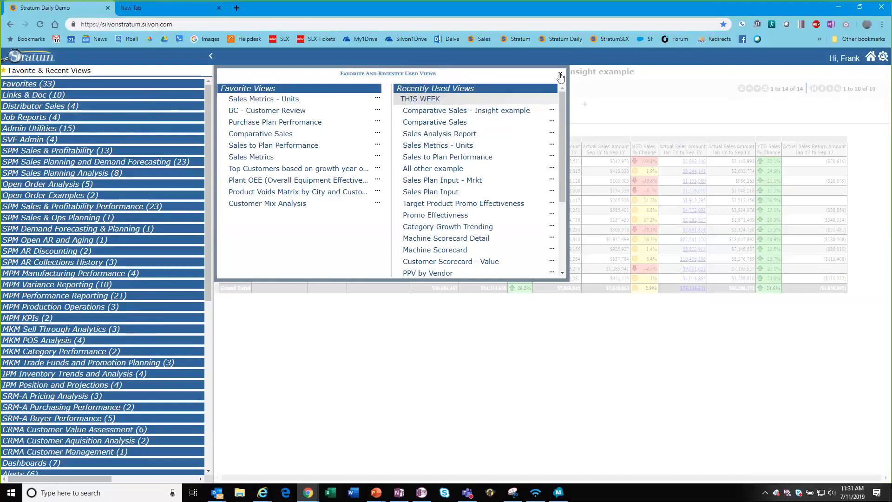
{"action": "left_click", "coordinate": [471, 72]}
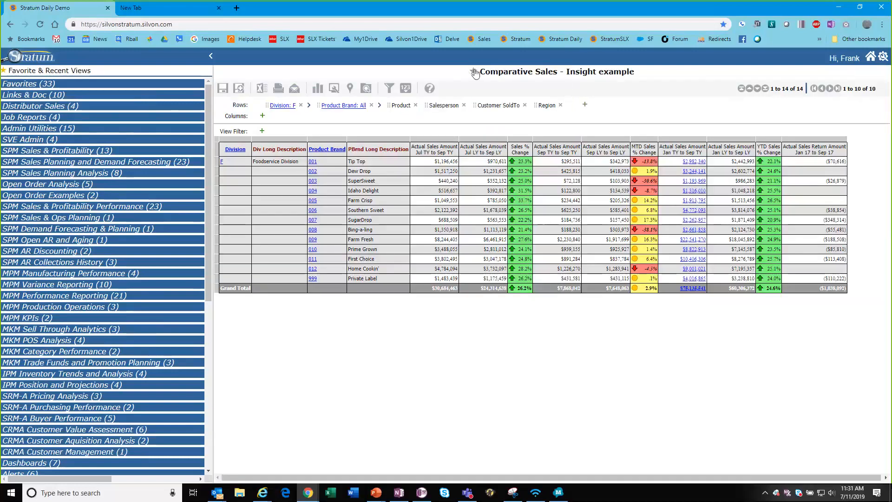
{"action": "left_click", "coordinate": [52, 74]}
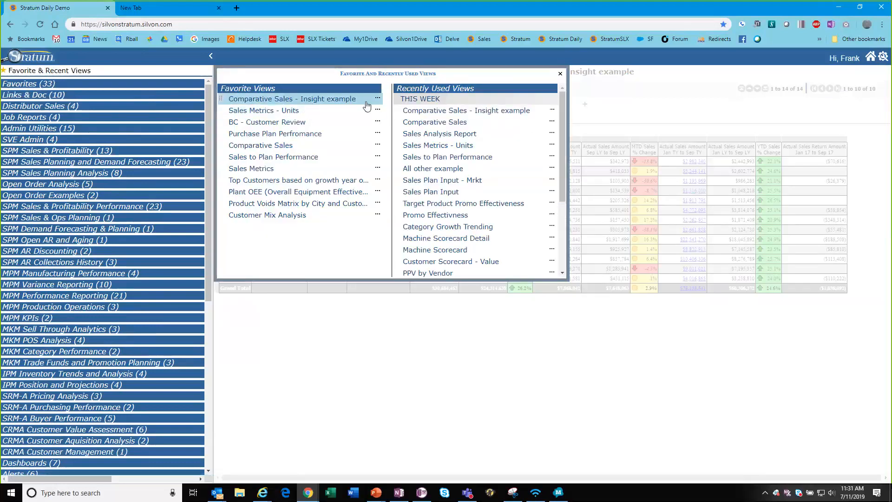
{"action": "left_click", "coordinate": [560, 74]}
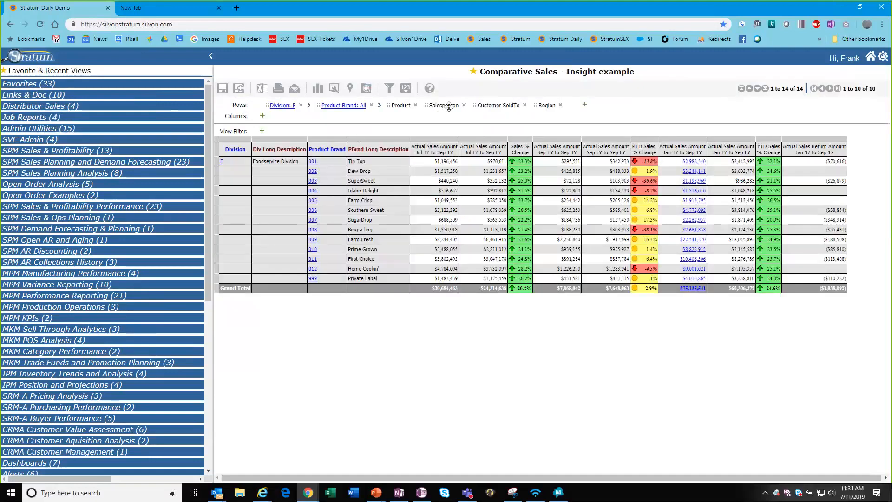
Collapse the Division column, then re-expand it to list product brands under Foodservice and Grocery.
{"action": "left_click", "coordinate": [405, 89]}
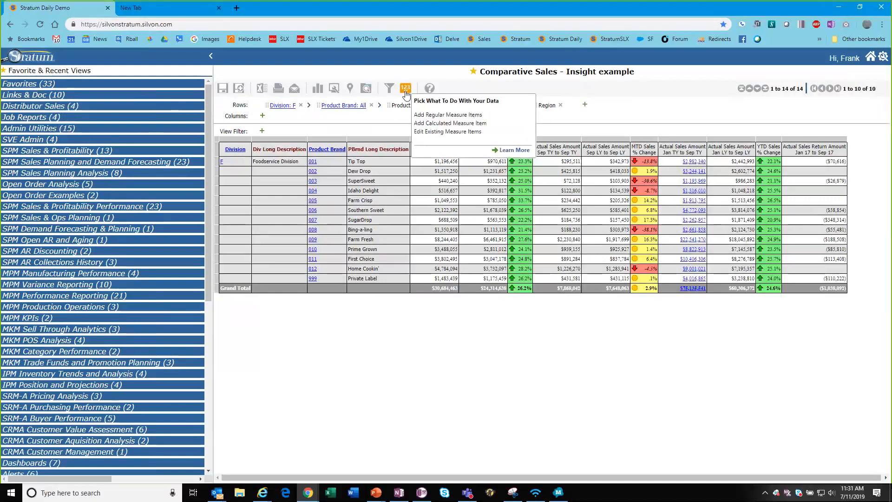
{"action": "left_click", "coordinate": [389, 88]}
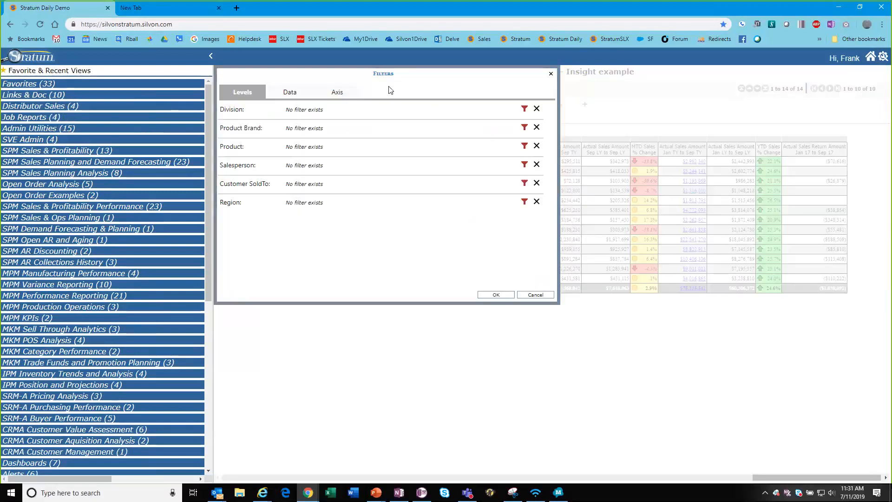
{"action": "left_click", "coordinate": [551, 73]}
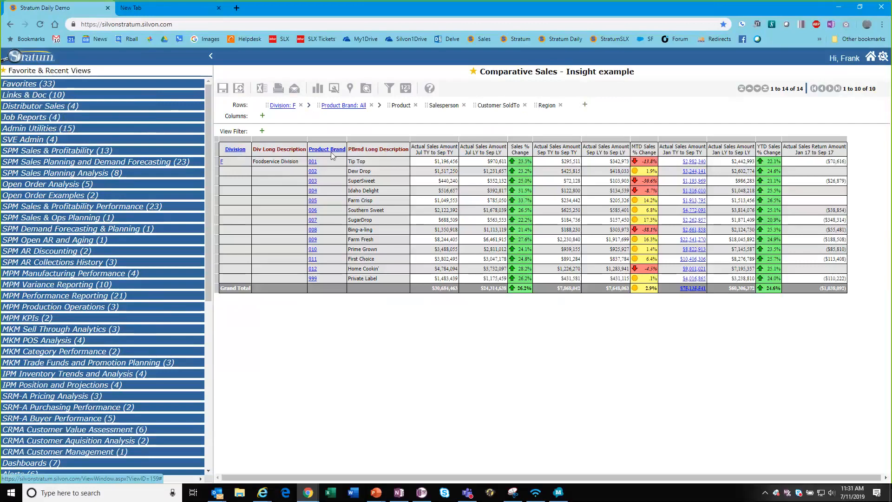
{"action": "left_click", "coordinate": [236, 150]}
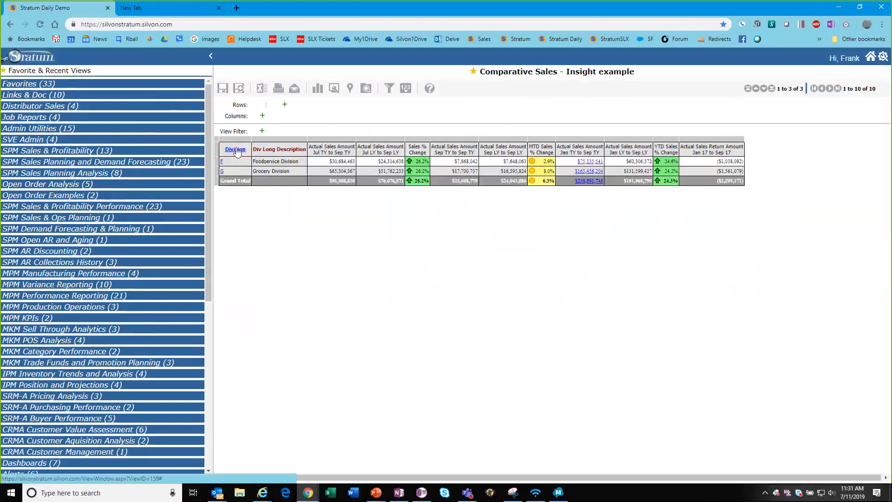
{"action": "left_click", "coordinate": [238, 153]}
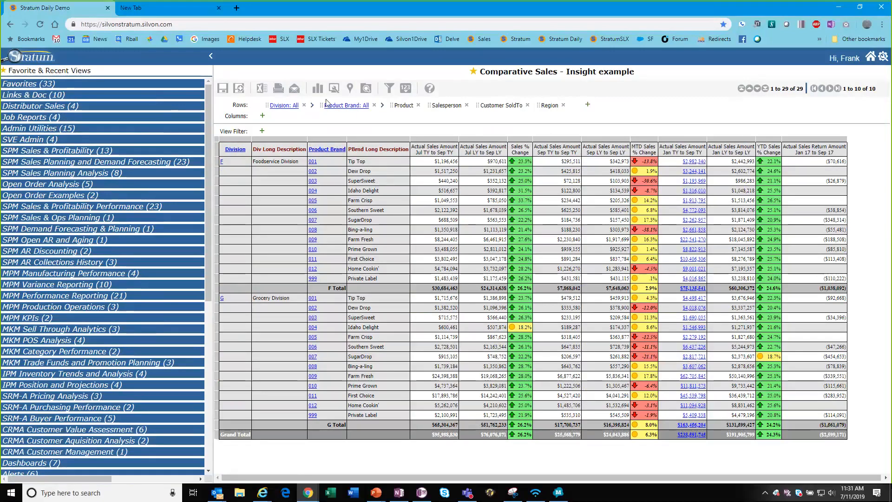
Add a Top Count 3 data filter on Actual Sales Amount Jan TY to Sep TY.
{"action": "left_click", "coordinate": [390, 88]}
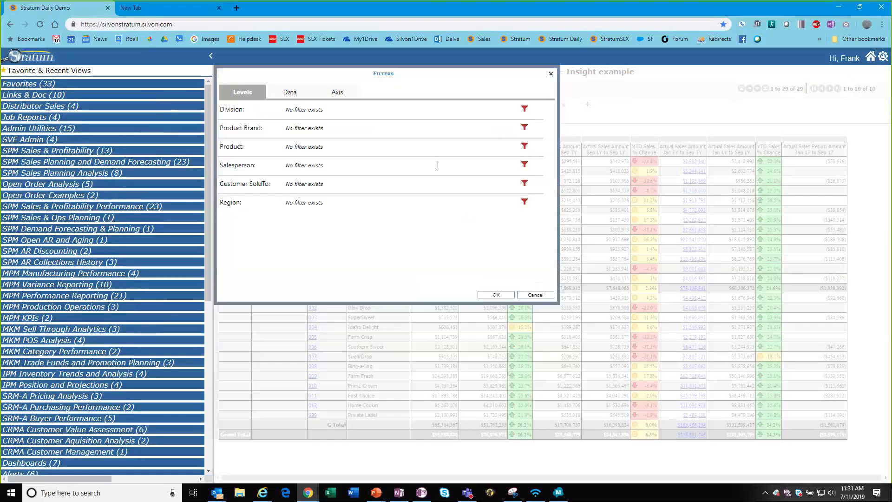
{"action": "left_click", "coordinate": [290, 92]}
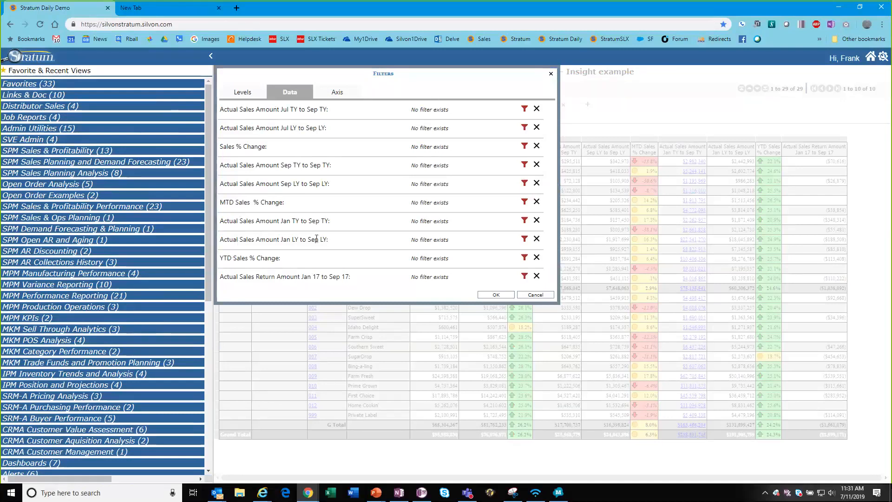
{"action": "left_click", "coordinate": [524, 221]}
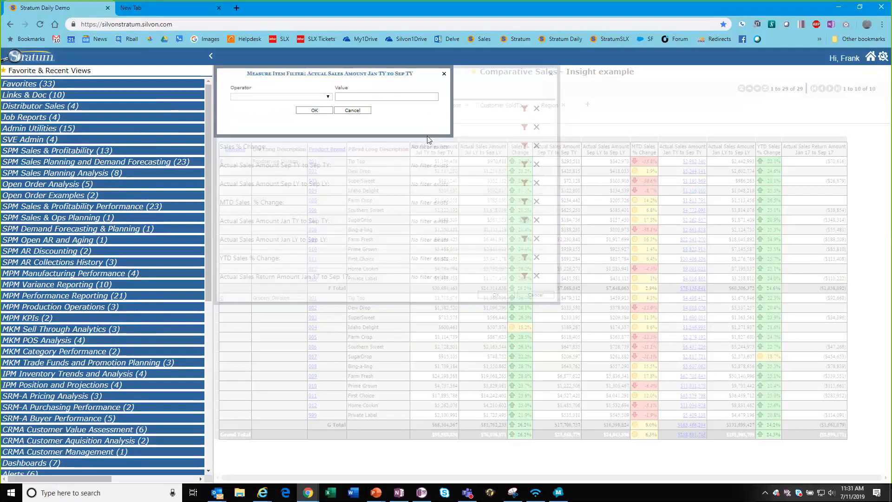
{"action": "left_click", "coordinate": [328, 99]}
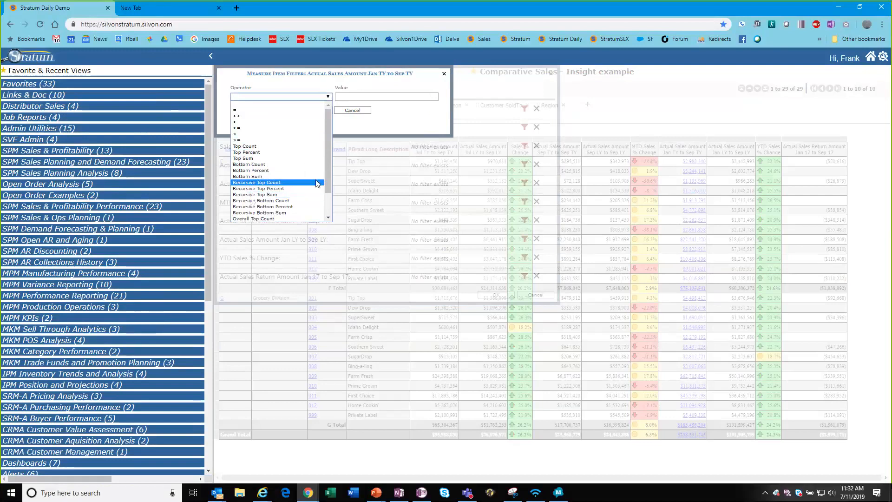
{"action": "left_click_drag", "start_coordinate": [329, 168], "coordinate": [326, 182]}
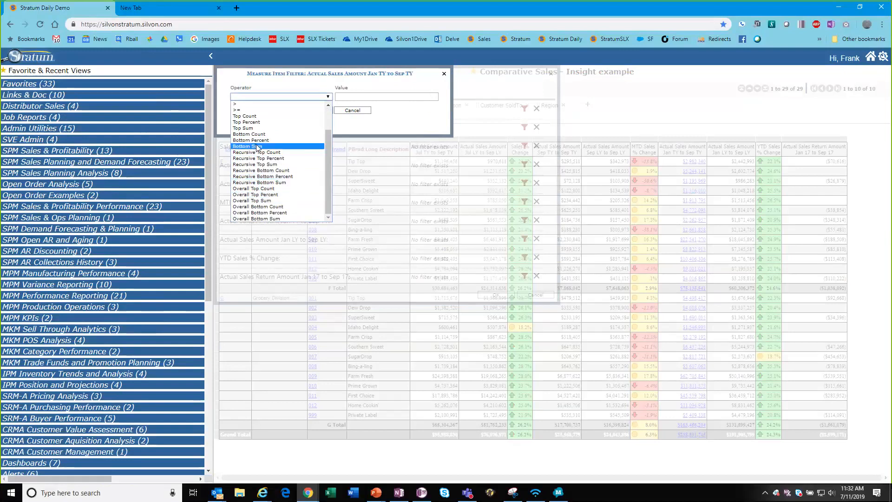
{"action": "left_click", "coordinate": [260, 116]}
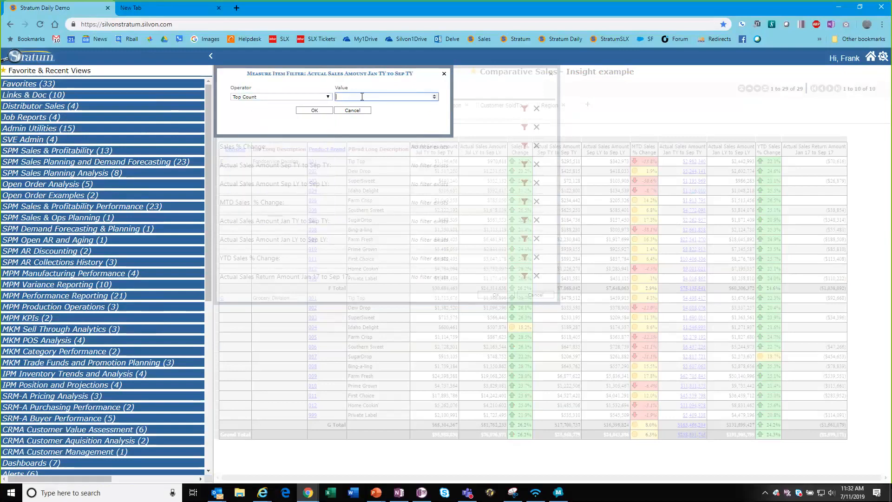
{"action": "type", "text": "3"}
{"action": "left_click", "coordinate": [321, 114]}
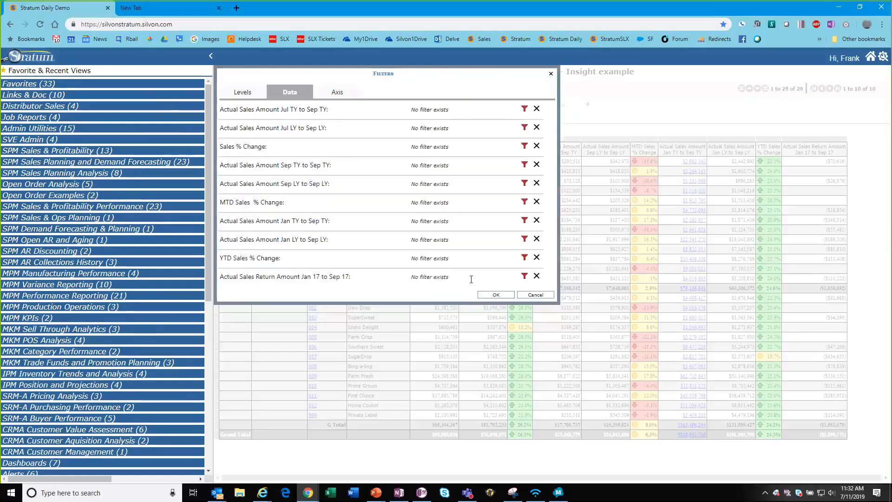
Apply the Top Count 3 filter so each division shows only three product brands.
{"action": "left_click", "coordinate": [499, 297]}
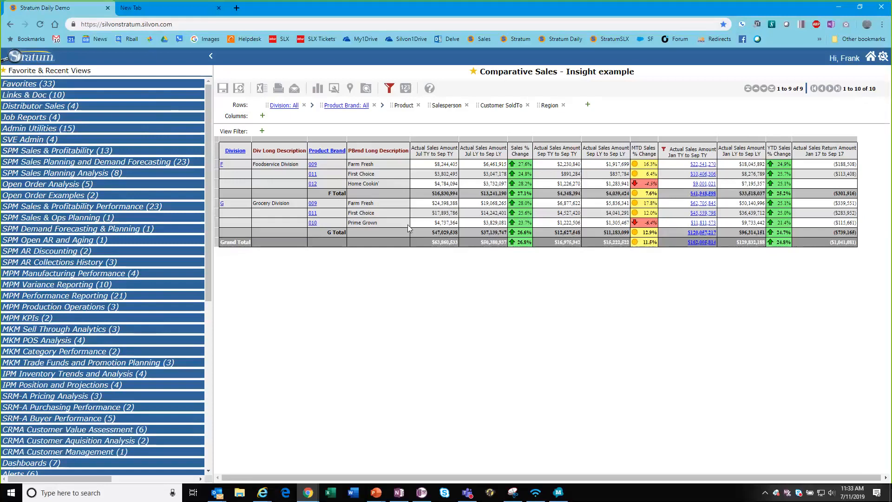
Open the Viewer Icon Cheat Sheet from the First Time Users topics in Stratum's online help.
{"action": "left_click", "coordinate": [870, 57]}
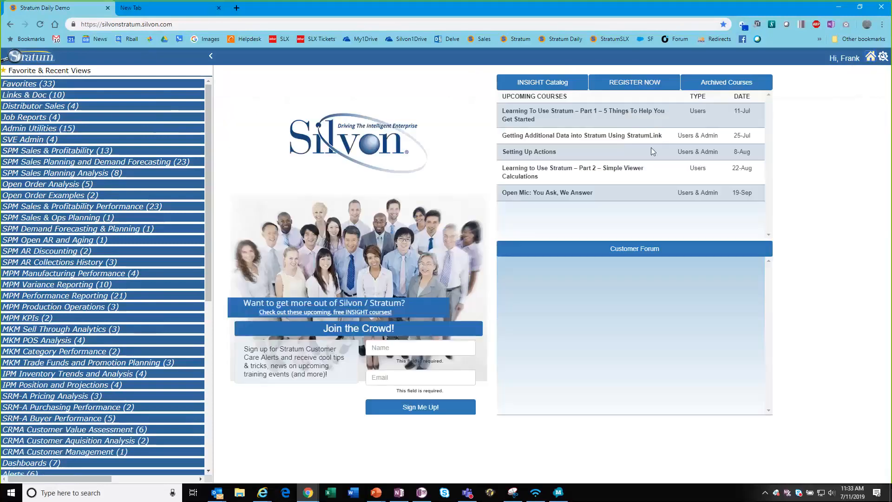
{"action": "left_click", "coordinate": [883, 57]}
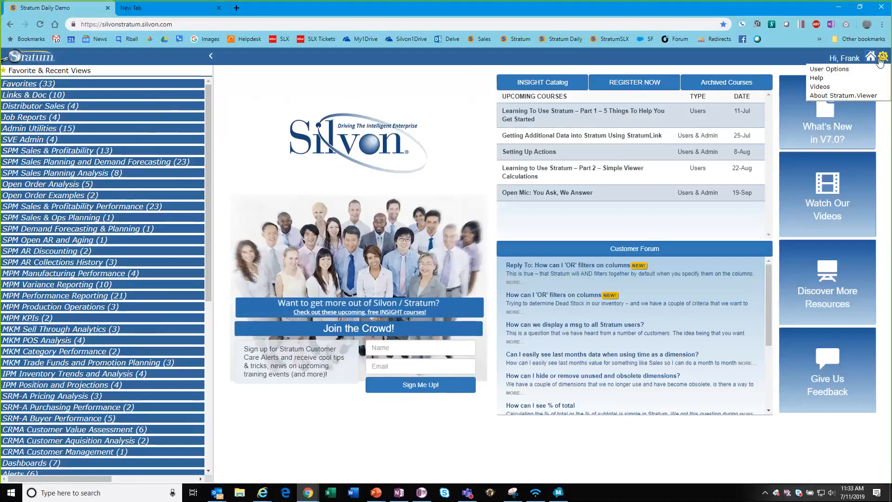
{"action": "left_click", "coordinate": [857, 80]}
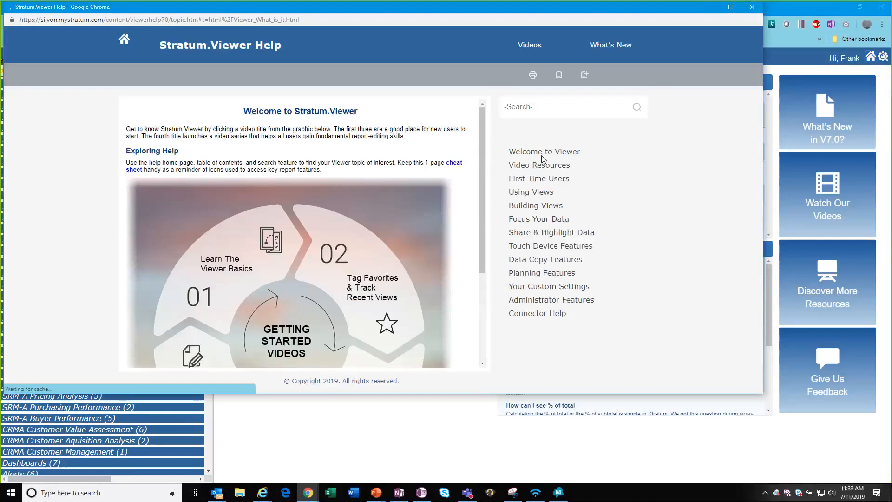
{"action": "left_click", "coordinate": [538, 181]}
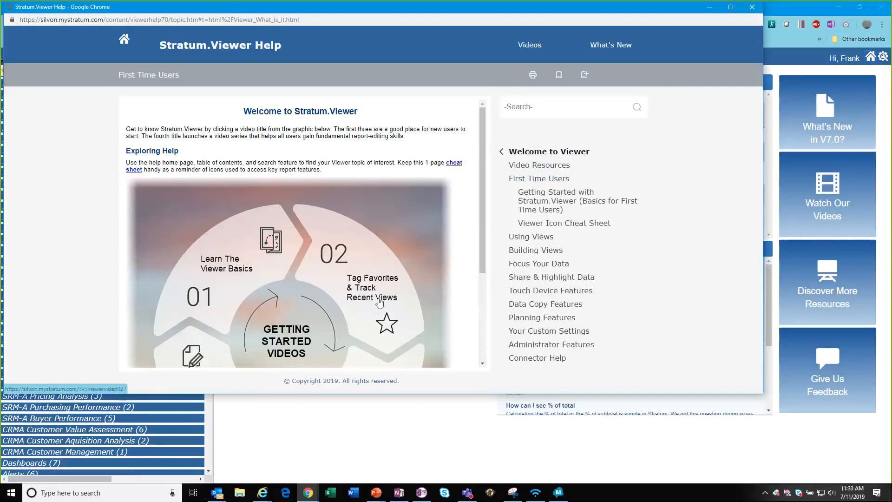
{"action": "left_click", "coordinate": [537, 226]}
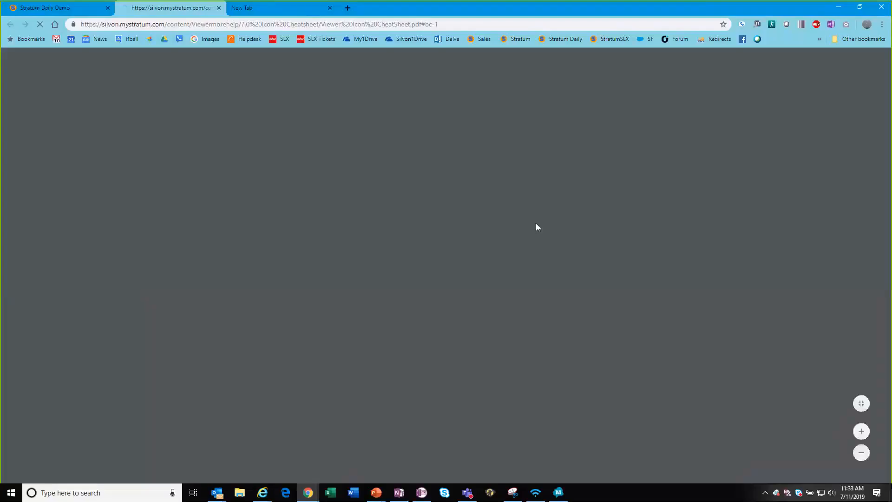
{"action": "scroll", "coordinate": [202, 217], "scroll_direction": "down", "scroll_amount": 2}
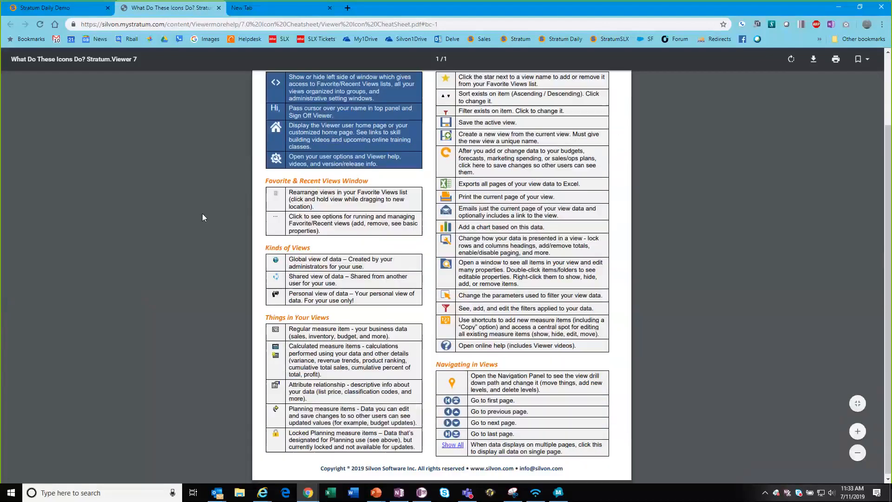
{"action": "scroll", "coordinate": [202, 215], "scroll_direction": "up", "scroll_amount": 2}
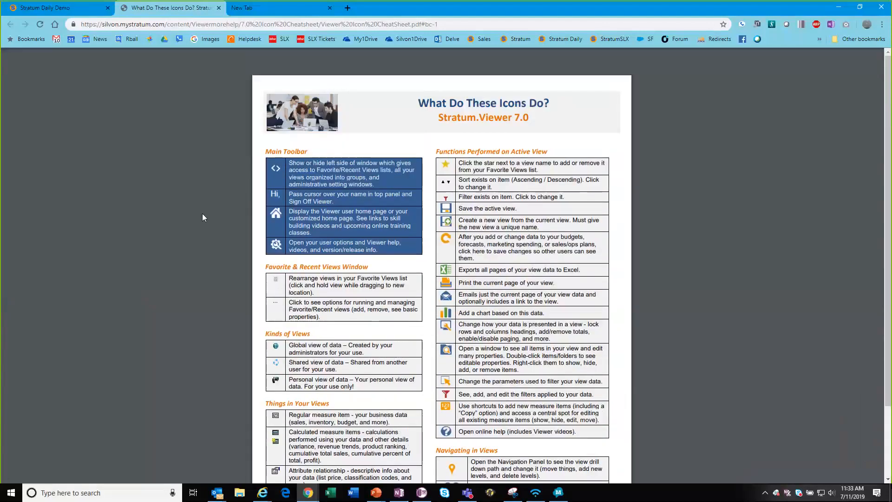